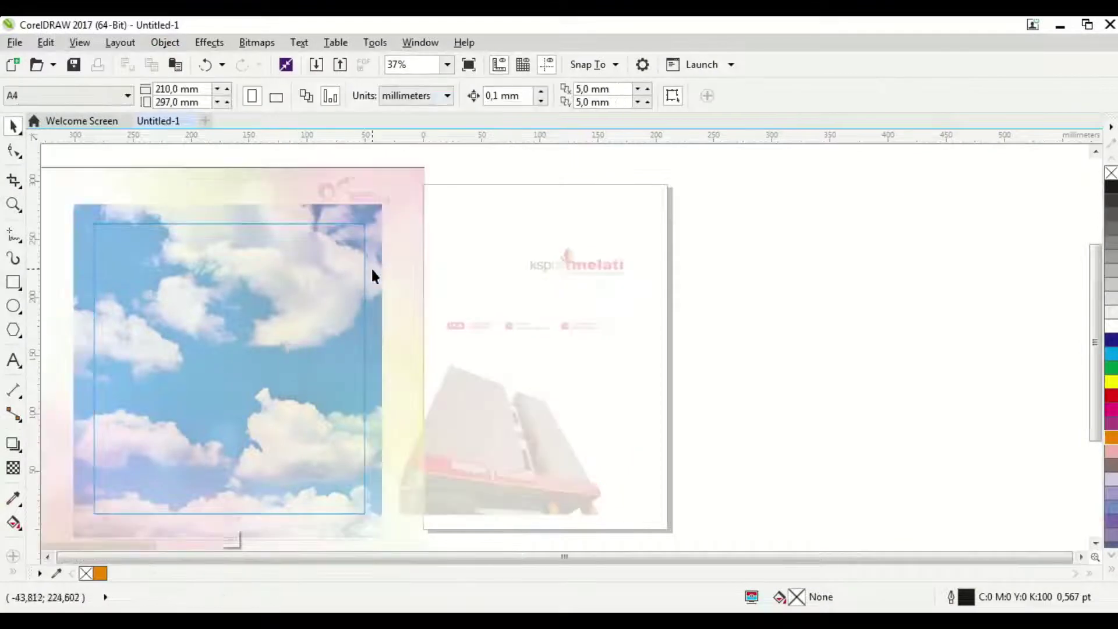
Adjust the pastel background image inside the poster rectangle's PowerClip so it fills the frame, and finish editing the contents
scroll(347, 317, "left", 2)
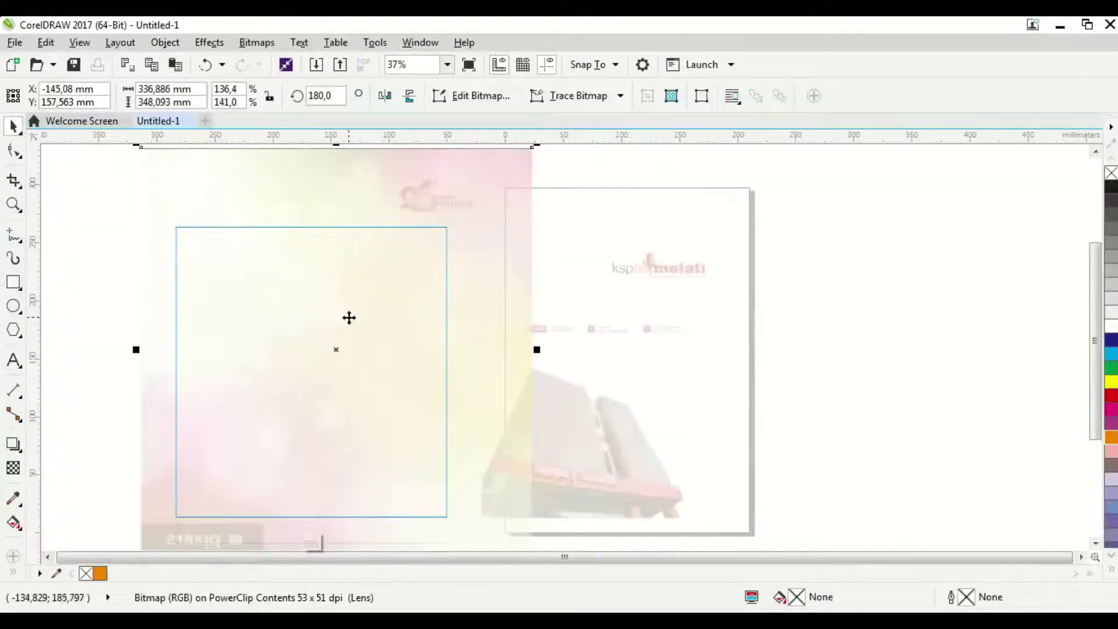
scroll(354, 244, "down", 2)
left_click_drag(456, 429, 588, 445)
left_click(587, 444, "ctrl")
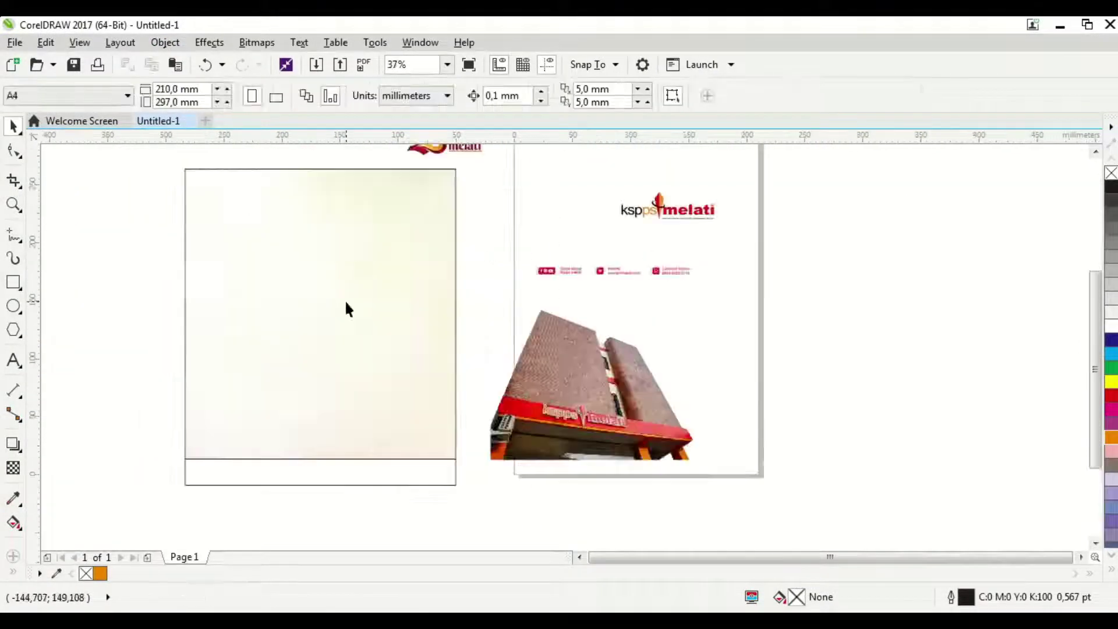
left_click(344, 299, "ctrl")
left_click_drag(515, 489, 450, 458)
left_click(373, 260, "ctrl")
Move the building photo into the lower-left part of the poster frame and add a soft drop shadow
left_click_drag(531, 458, 284, 409)
left_click(243, 399, "ctrl")
left_click(13, 444)
left_click_drag(161, 426, 387, 424)
left_click(11, 127)
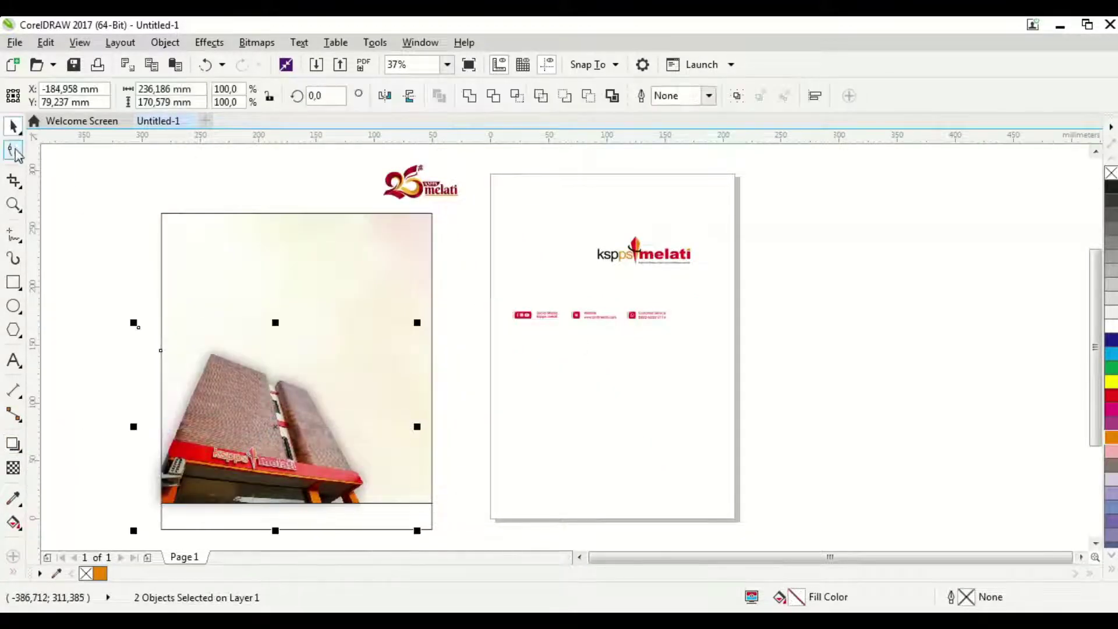
Crop the building photo by reshaping its corner nodes to line up with the background frame's left and bottom edges
left_click(13, 152)
left_click_drag(134, 530, 161, 479)
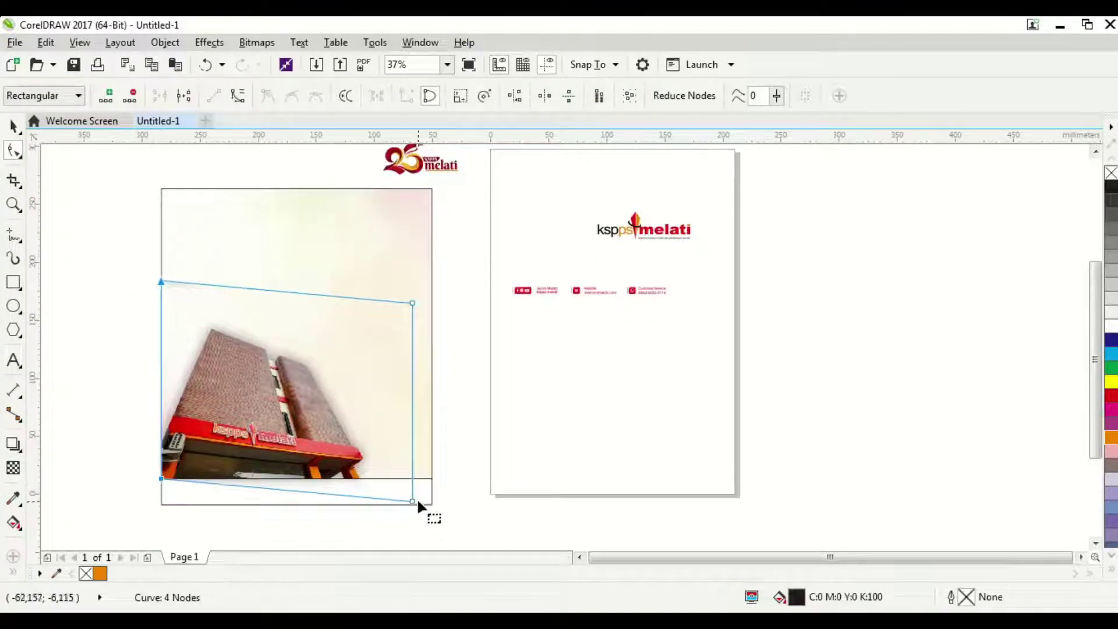
left_click_drag(414, 501, 410, 479)
left_click(12, 125)
left_click(13, 151)
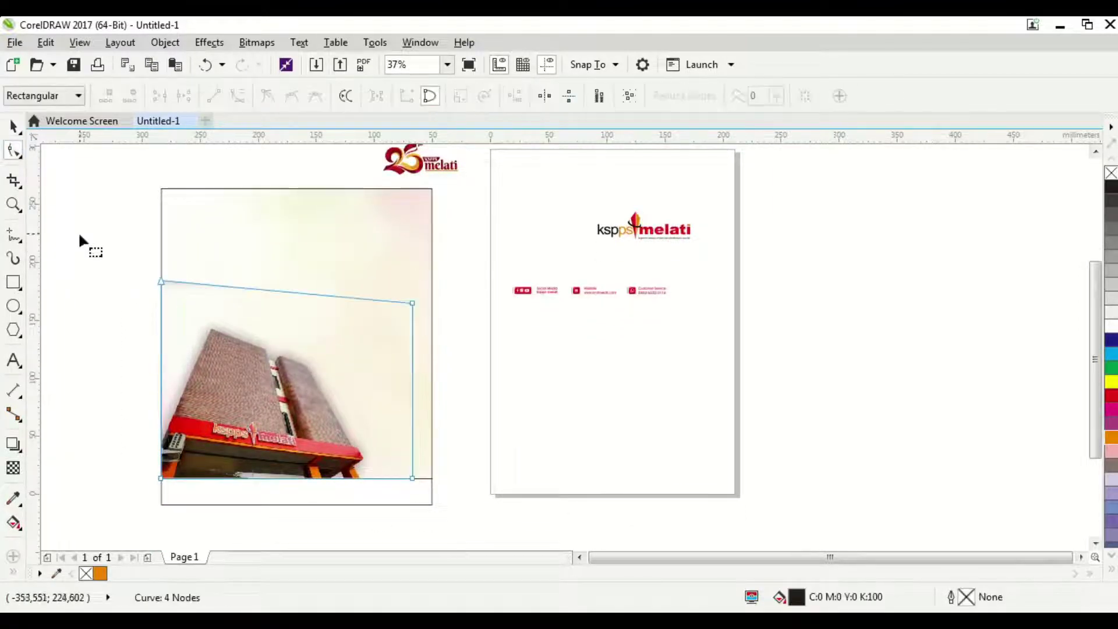
left_click_drag(160, 282, 161, 304)
left_click(12, 125)
Move the 25th anniversary logo onto the upper-left part of the poster
scroll(223, 353, "down", 2)
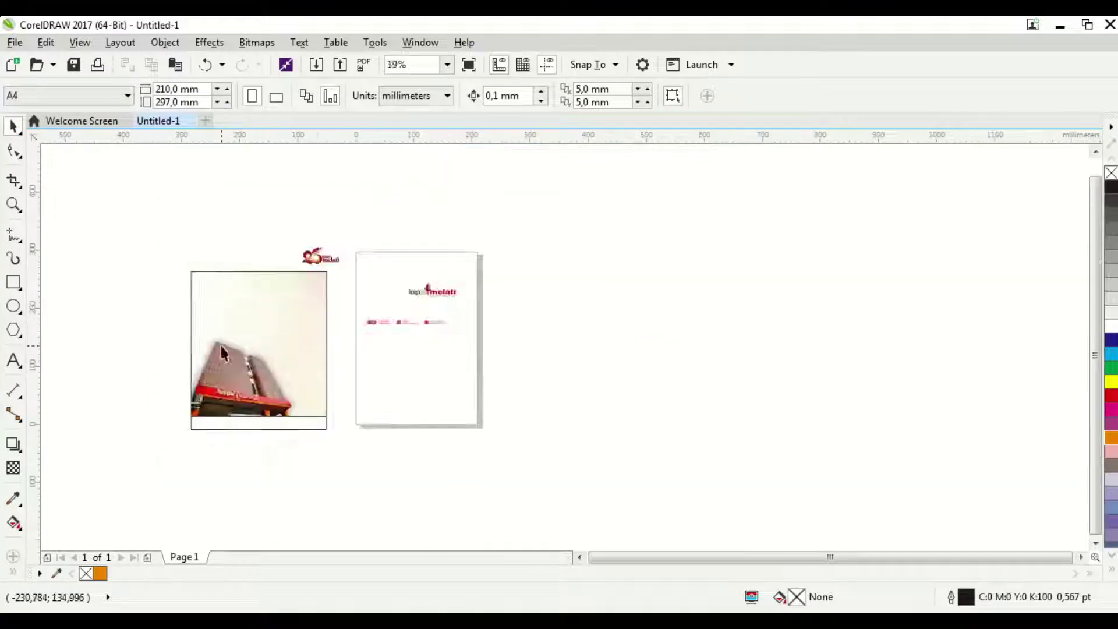
scroll(223, 349, "up", 2)
left_click(434, 174)
left_click_drag(434, 174, 263, 249)
scroll(265, 248, "up", 2)
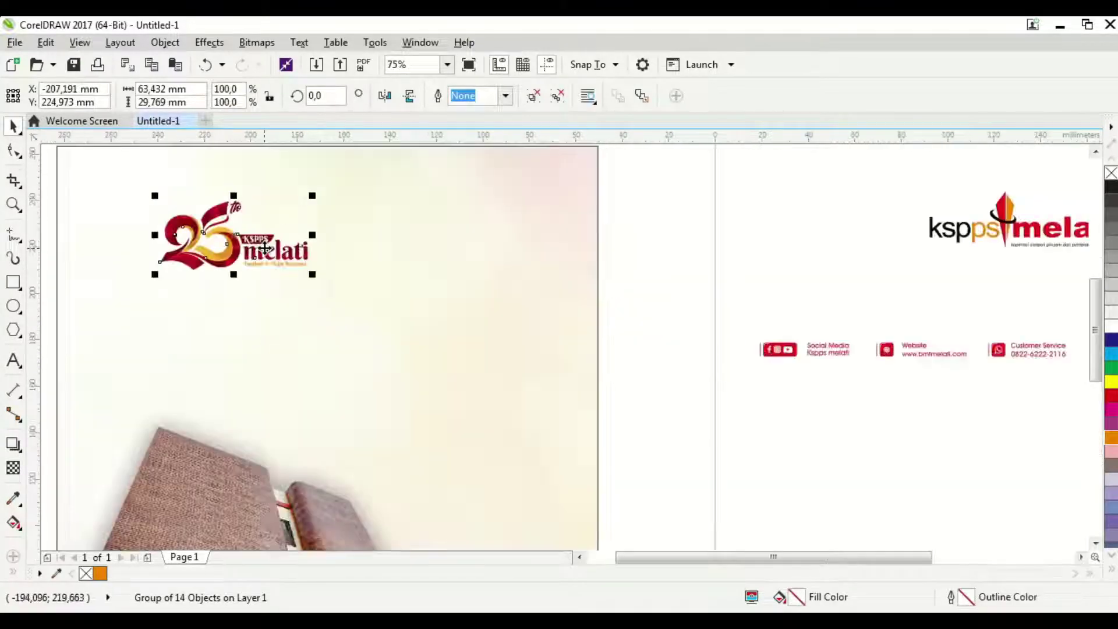
Ungroup the anniversary logo and create a boundary curve around all its pieces
left_click(534, 97)
left_click(631, 155)
scroll(278, 222, "up", 2)
left_click(265, 216)
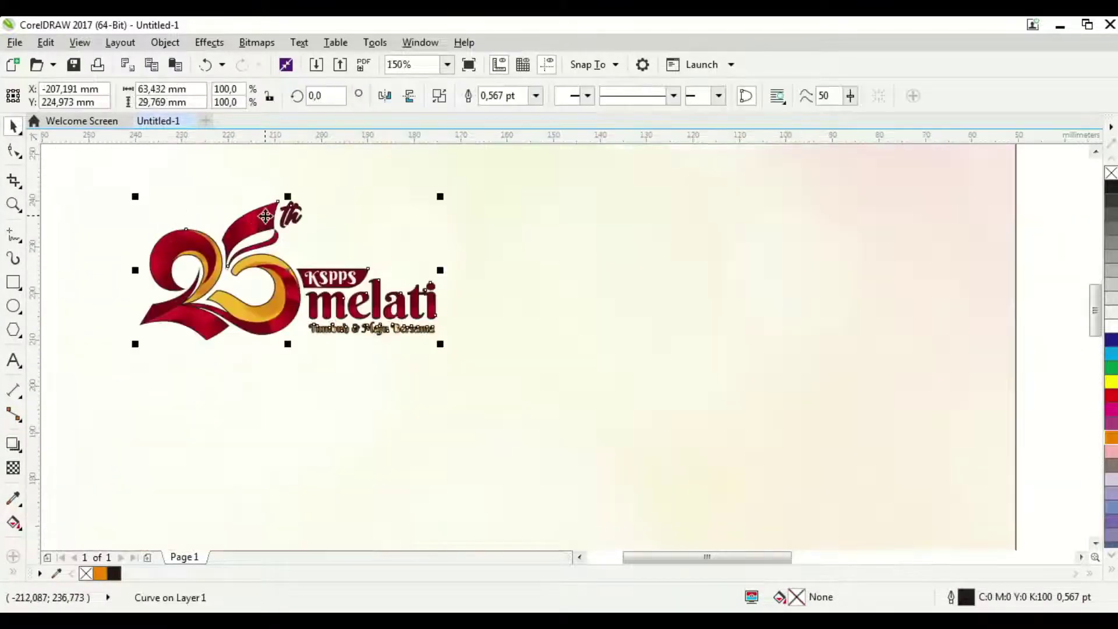
Apply a one-step outside contour to the boundary curve with a 1 mm offset
left_click(20, 453)
left_click(63, 457)
left_click(604, 96)
left_click(597, 150)
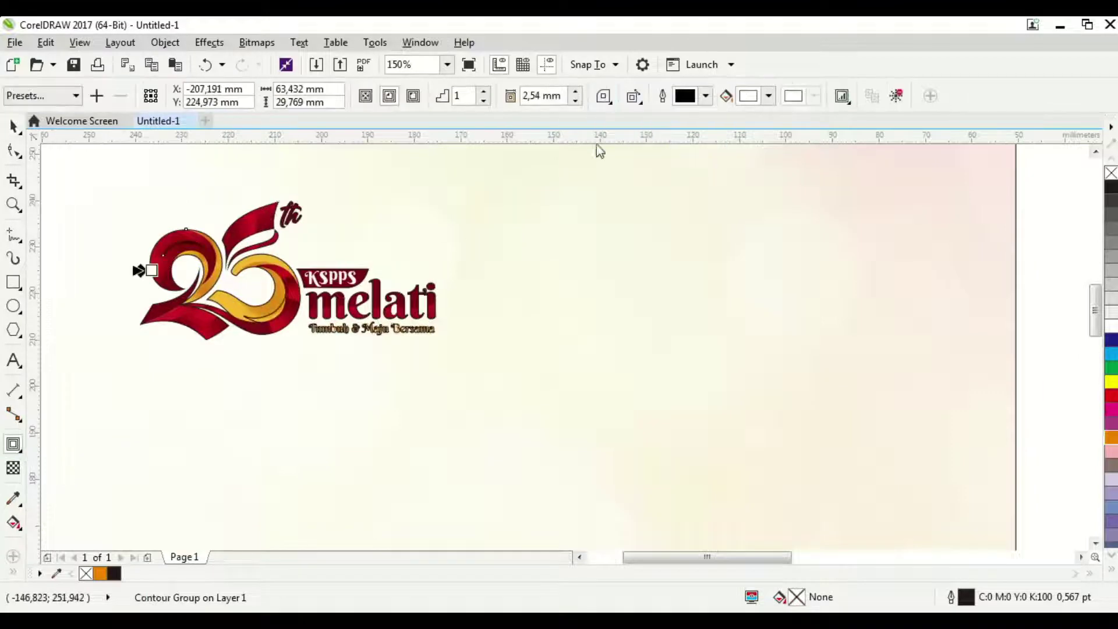
left_click(413, 96)
type("1")
key("Return")
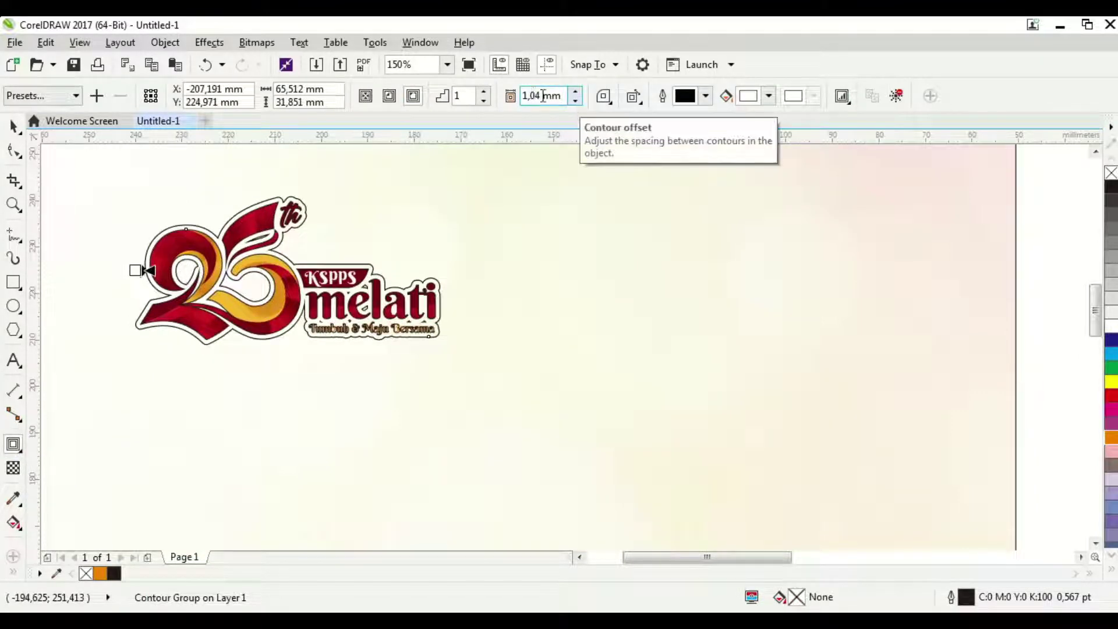
Break the contour apart and delete the original boundary curve
key("ctrl+k")
left_click(565, 292)
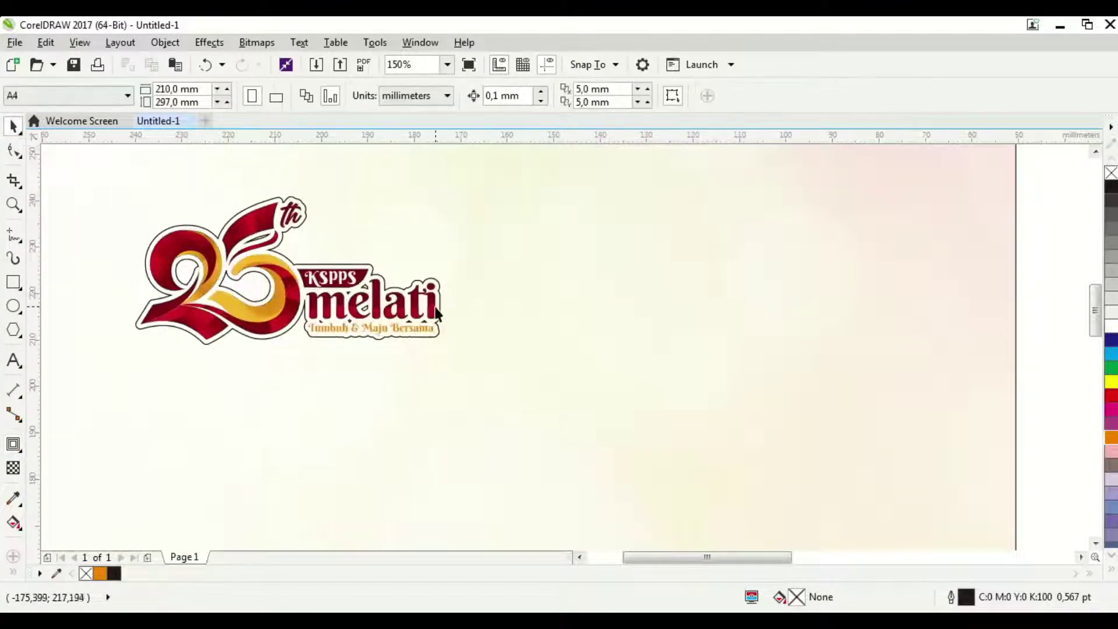
left_click(441, 303)
key("Delete")
Group the anniversary logo pieces with the white, outline-free contour shape behind them
key("ctrl+a")
scroll(620, 358, "down", 2)
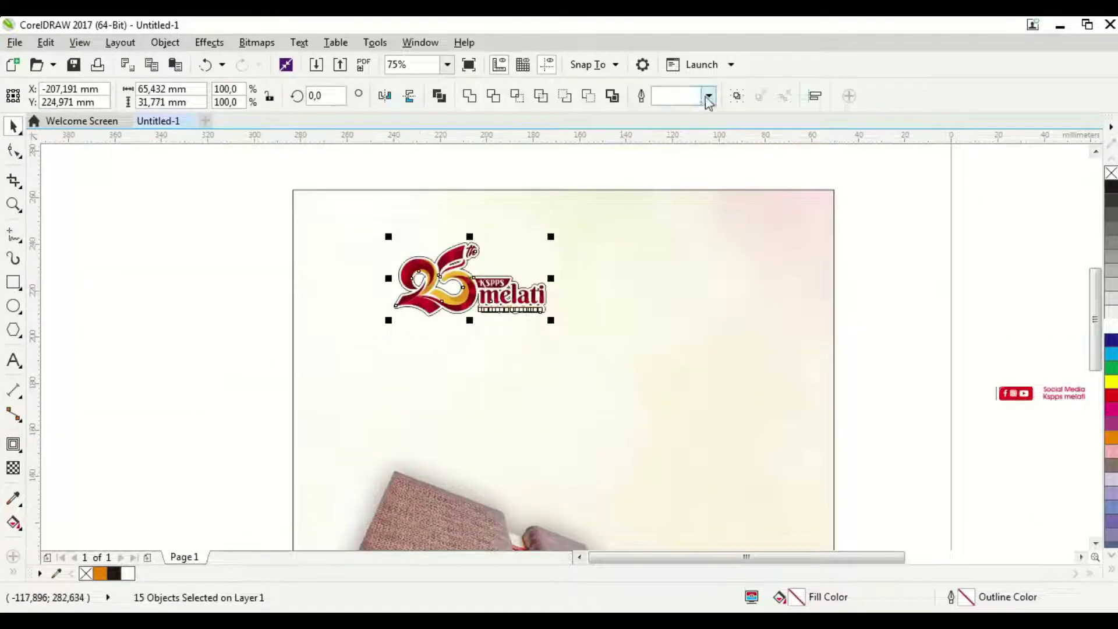
key("ctrl+g")
scroll(565, 268, "up", 2)
Place the kspps melati logo beside the anniversary logo and scale the logos down, making the kspps melati logo about 49 mm wide
scroll(492, 252, "down", 2)
left_click(767, 269)
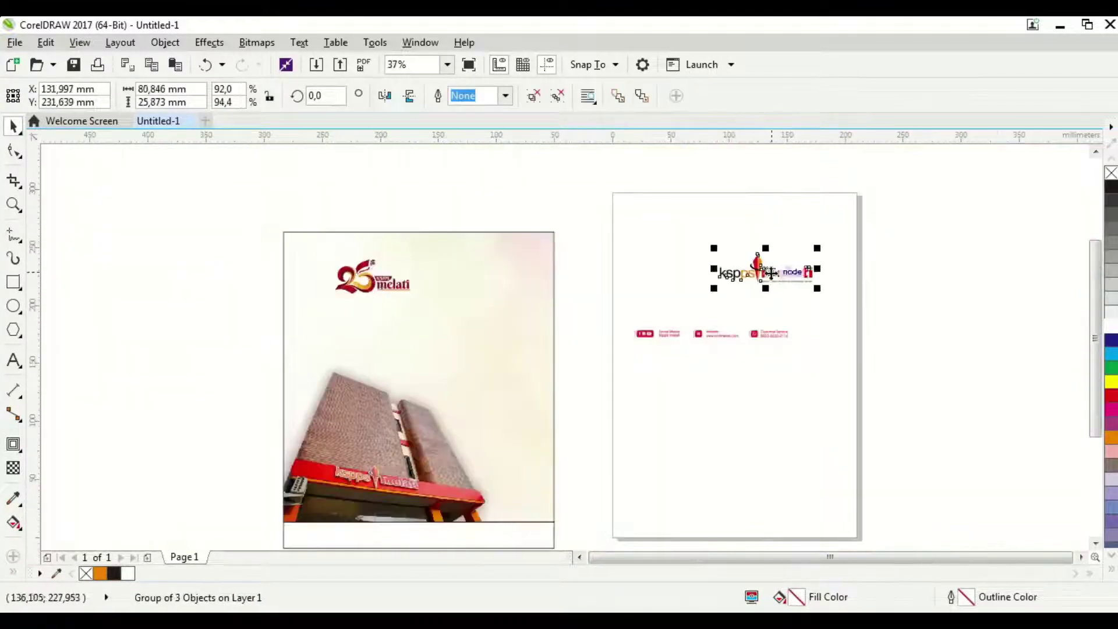
left_click_drag(767, 270, 456, 286)
scroll(456, 286, "up", 1)
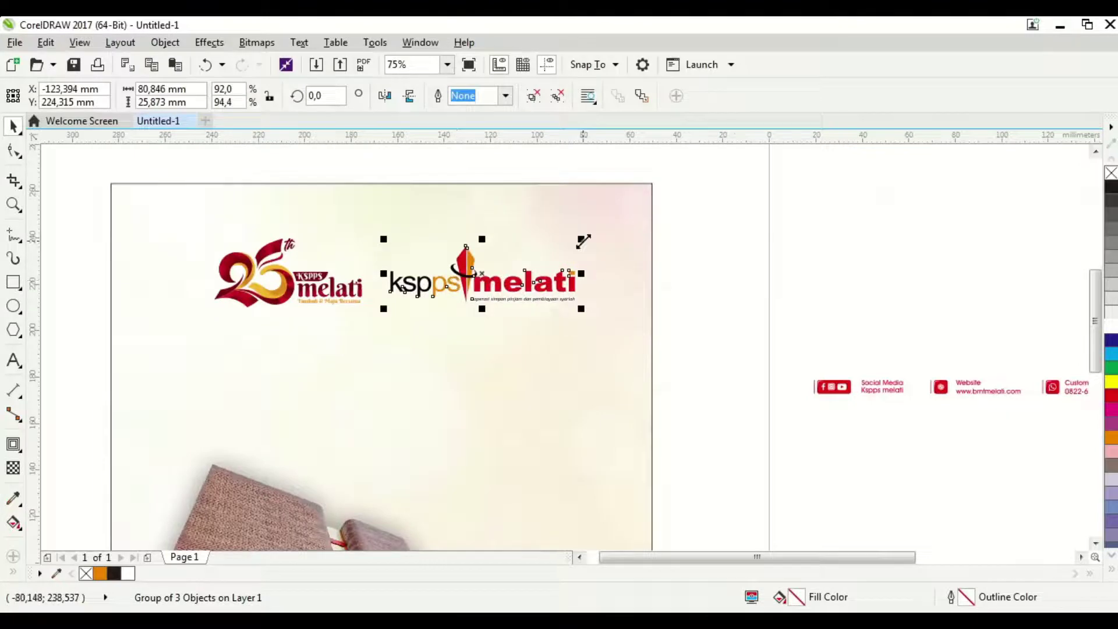
left_click_drag(584, 241, 551, 246)
key("ctrl+z")
left_click(482, 283)
scroll(482, 283, "up", 2)
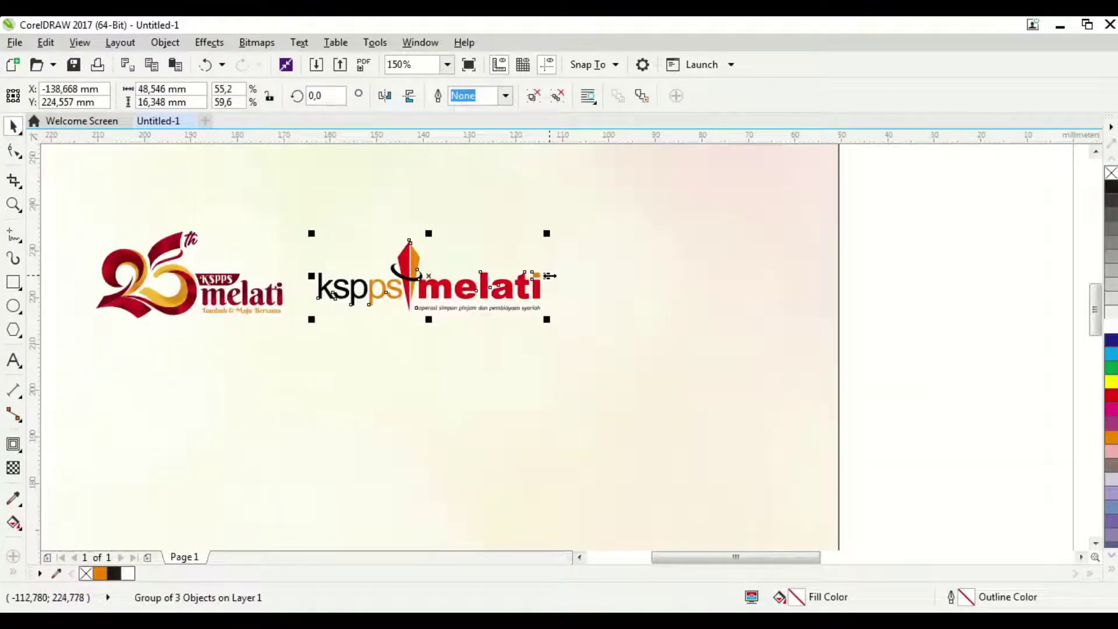
Group the two logos and move the group up toward the poster's top edge
scroll(549, 275, "down", 2)
left_click(355, 277, "shift")
key("ctrl+g")
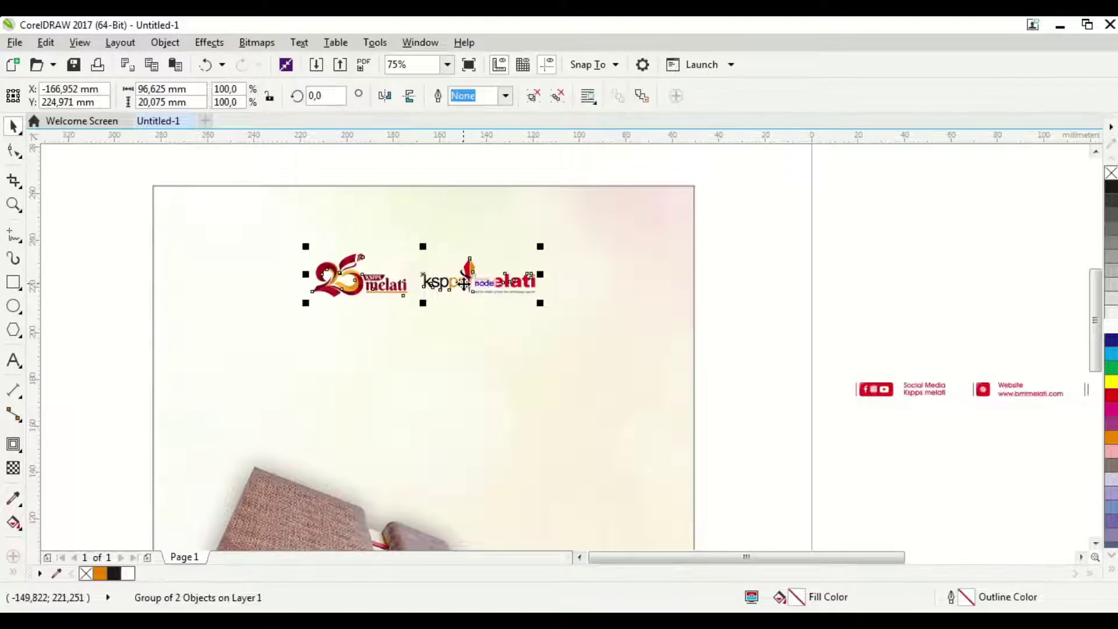
left_click_drag(464, 284, 463, 256)
key("Escape")
Move the social media, website and customer service row into the white strip at the poster's bottom
scroll(460, 204, "down", 2)
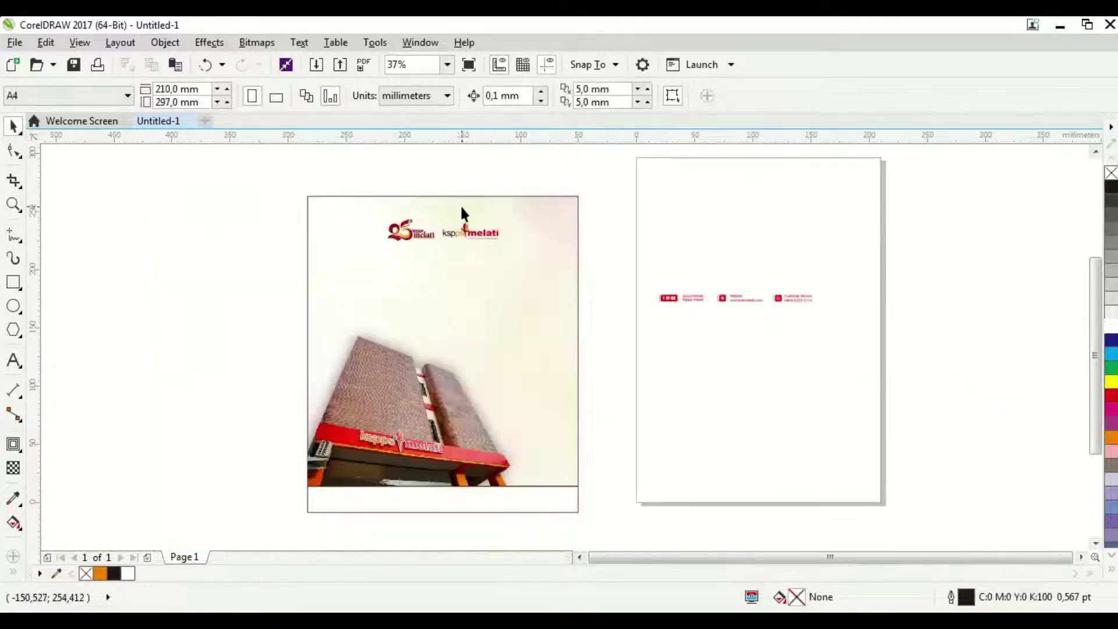
left_click_drag(719, 299, 453, 514)
left_click(634, 460)
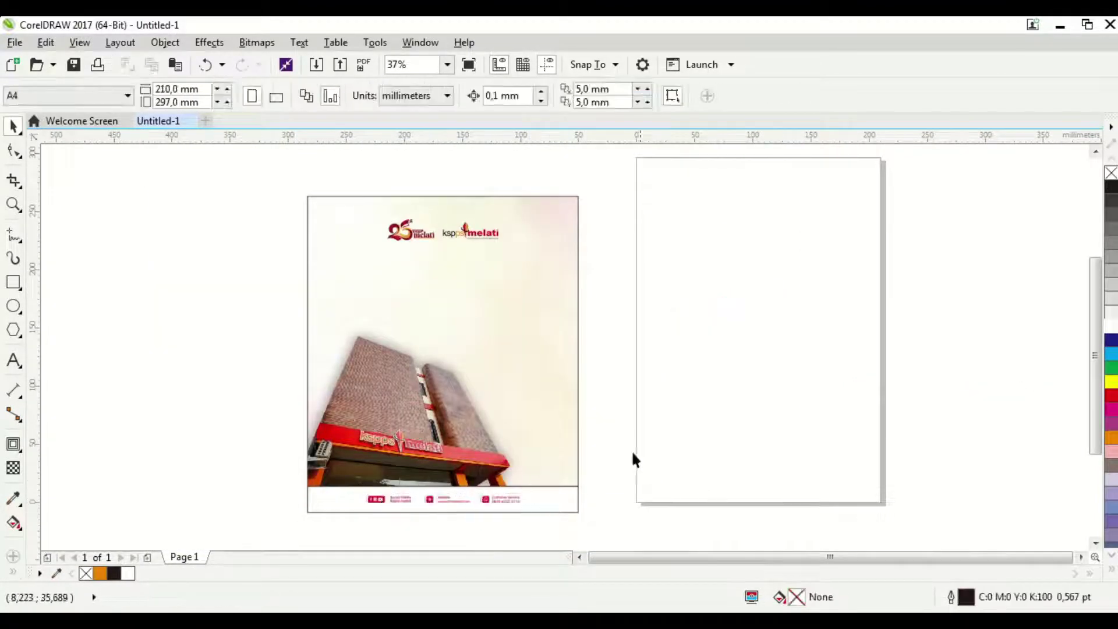
left_click(574, 217)
left_click(796, 95)
left_click(717, 247)
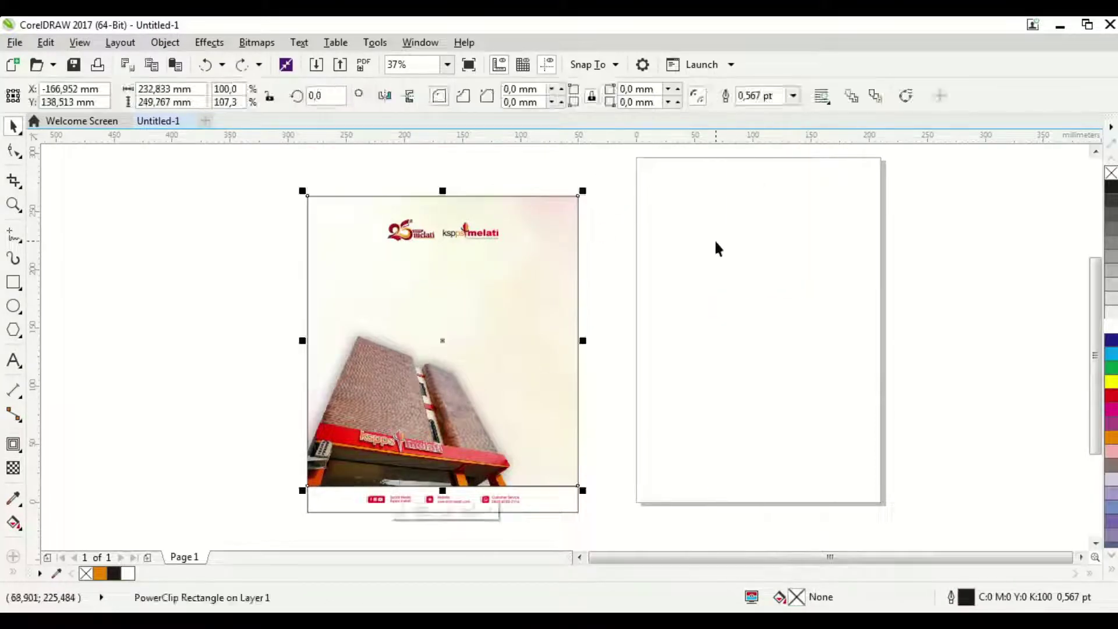
Add three lines of artistic text beside the poster: "Selamat Milad", "KSPPS MELATI Ke 25 Tahun" and "1 Juli 1997 - 1 Juli 2022"
key("F8")
left_click(624, 293)
type("Selamat Mila")
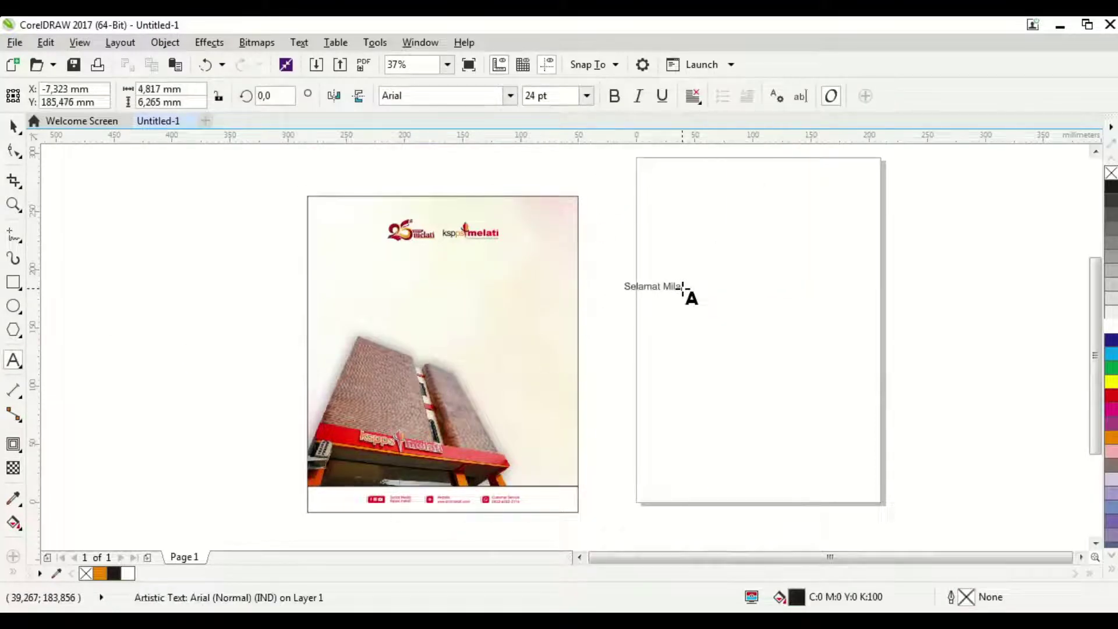
type("d")
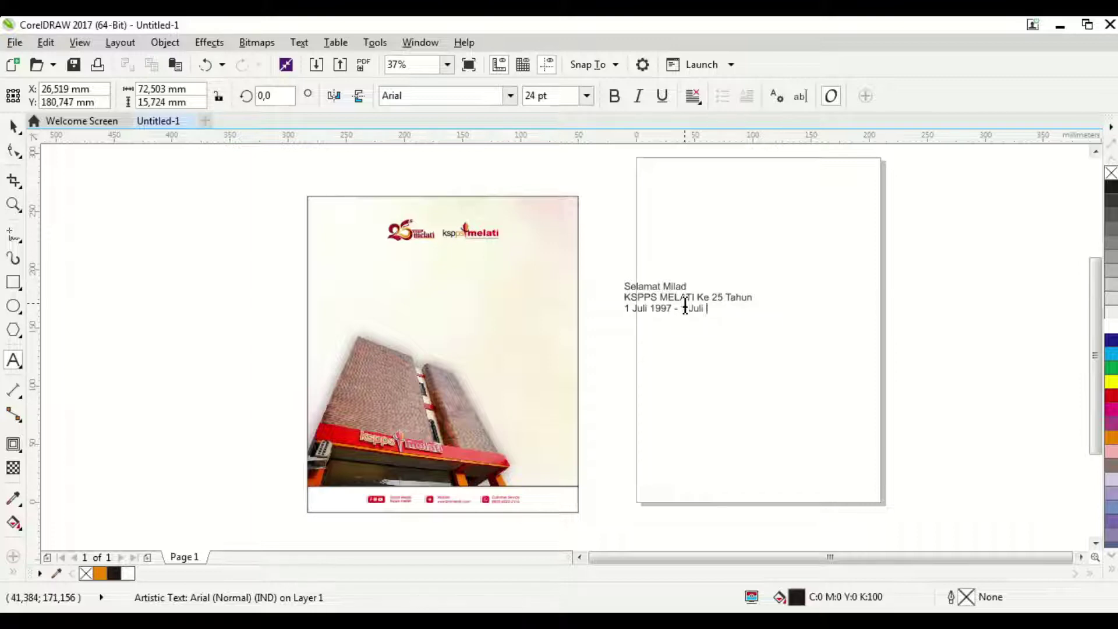
left_click(13, 126)
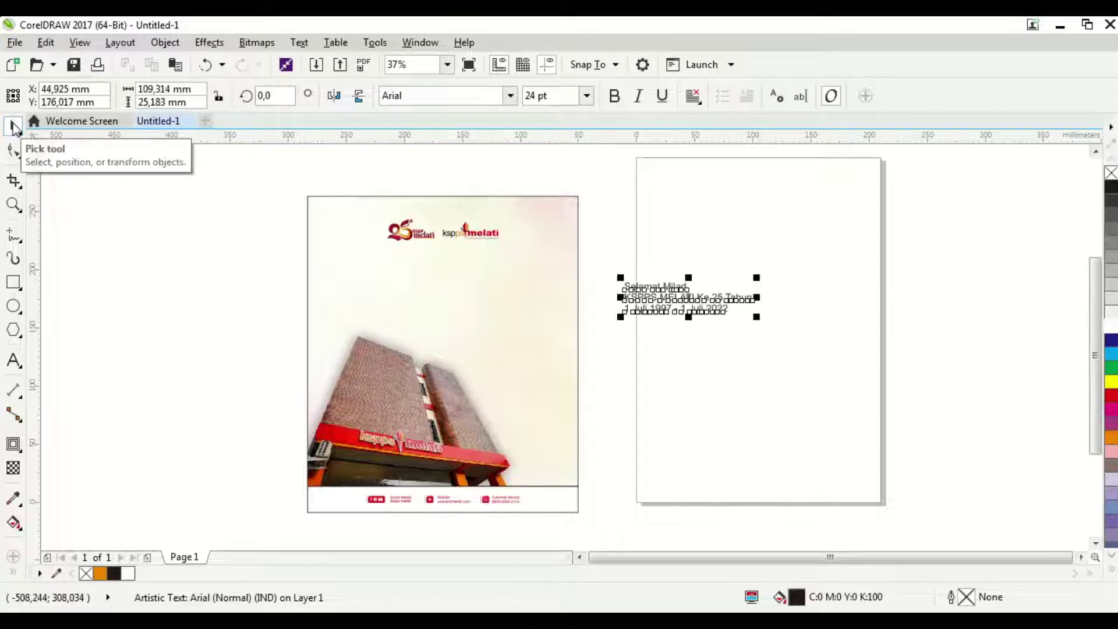
Break the text apart into separate lines and enlarge "Selamat Milad" to about 62.6 pt
key("ctrl+k")
left_click(685, 287)
left_click_drag(689, 279, 699, 242)
Set "Selamat Milad" in a thin handwritten signature font and place it on the poster beneath the logos
left_click(510, 95)
scroll(512, 259, "down", 12)
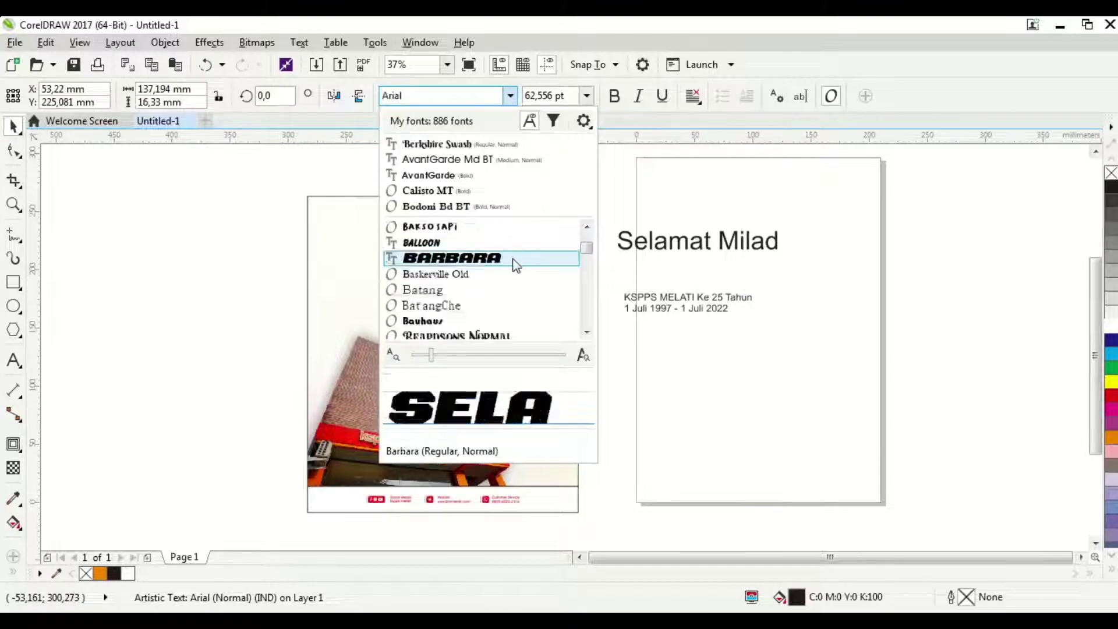
scroll(516, 265, "down", 10)
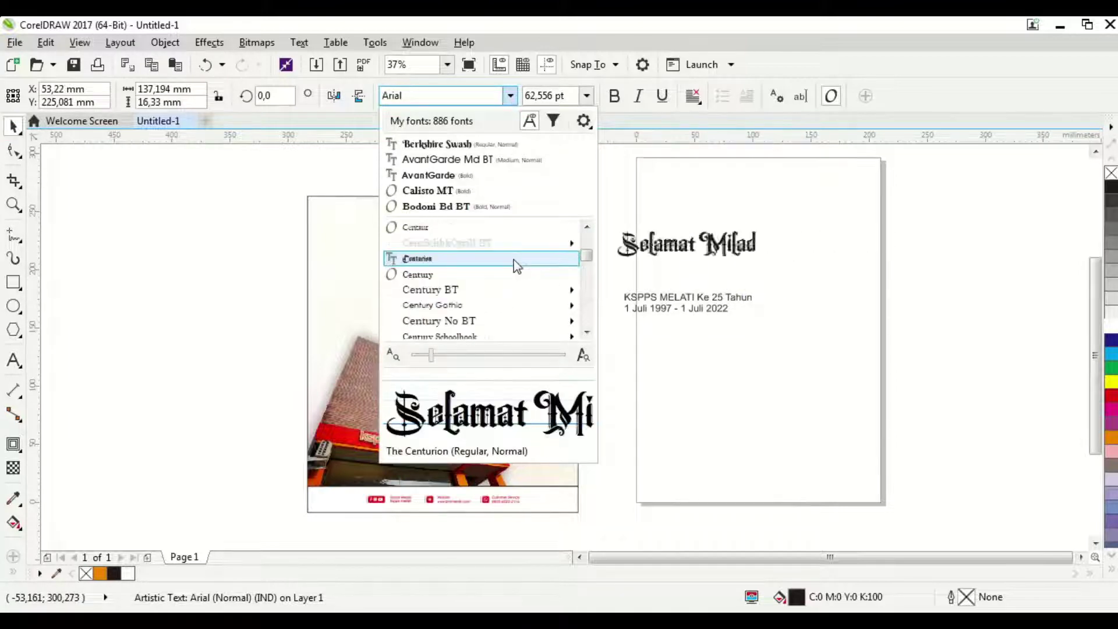
scroll(515, 265, "down", 8)
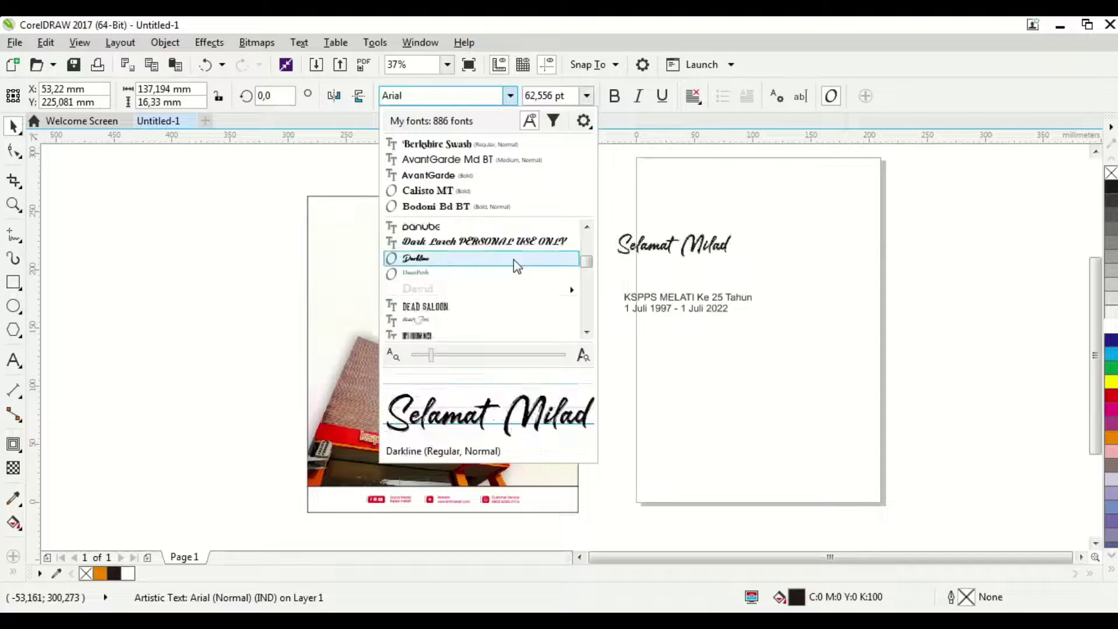
scroll(514, 286, "down", 6)
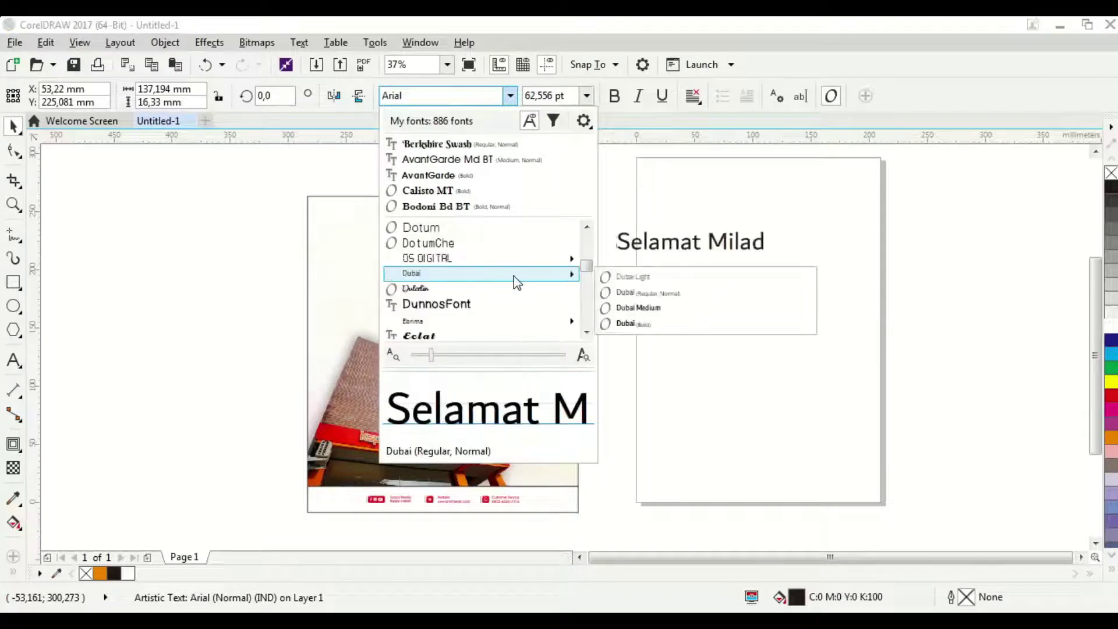
scroll(507, 309, "down", 6)
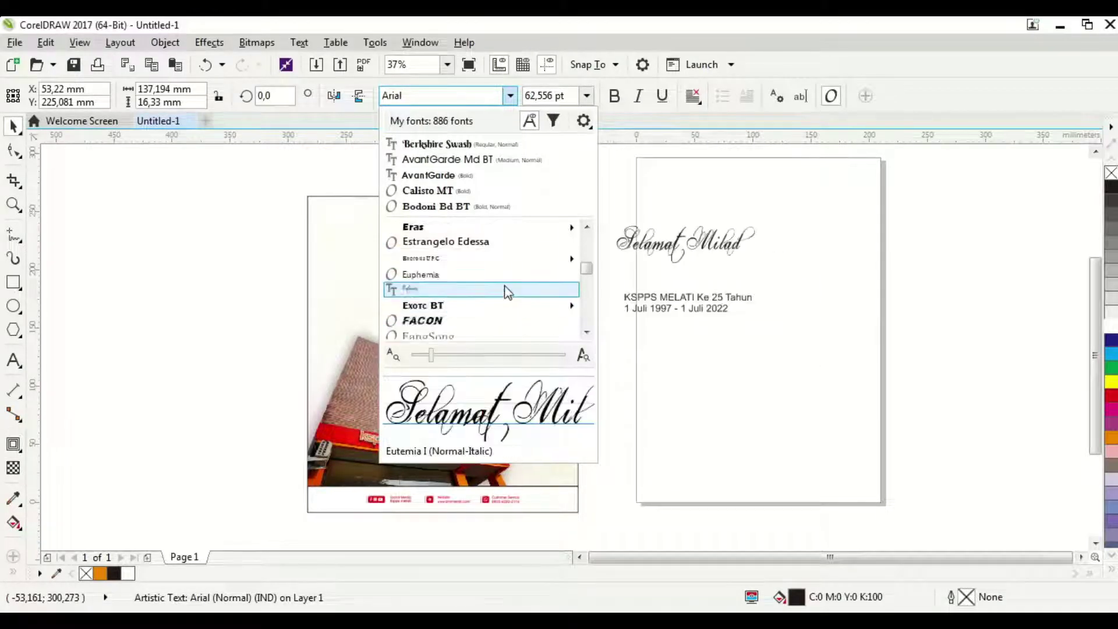
scroll(504, 291, "down", 1)
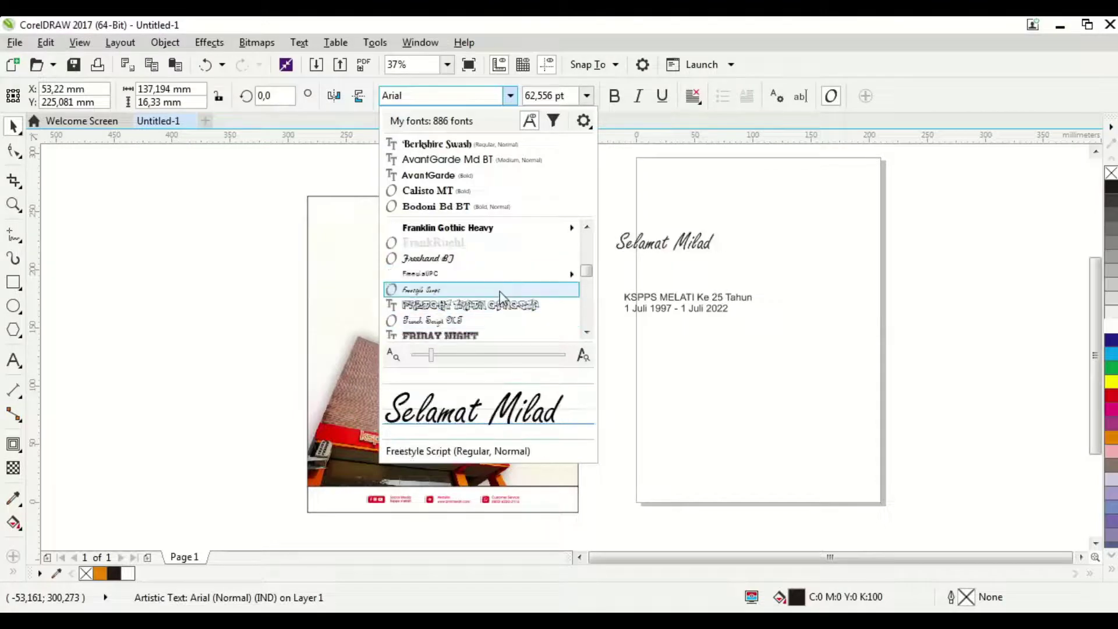
scroll(501, 296, "down", 6)
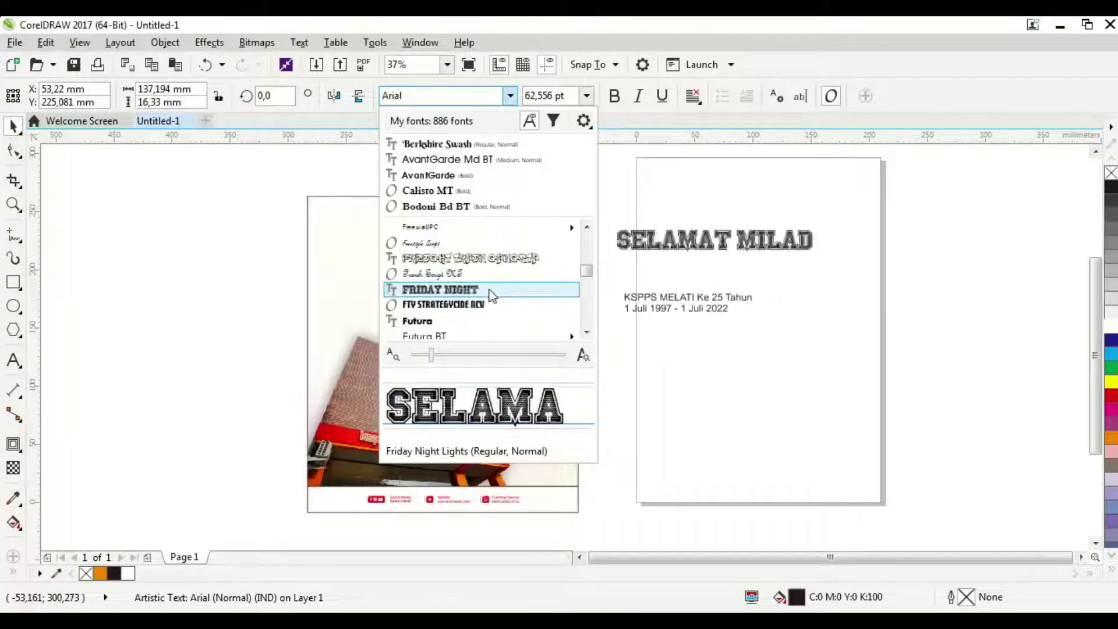
left_click(496, 274)
left_click_drag(682, 234, 460, 260)
left_click(640, 247)
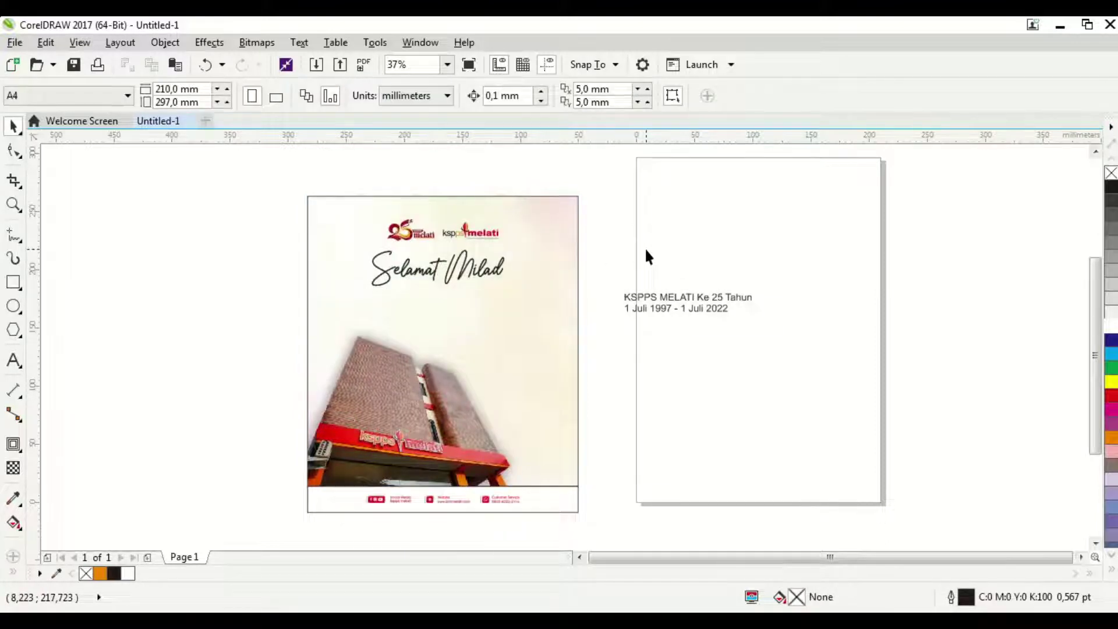
Set "KSPPS MELATI Ke 25 Tahun" in AvantGarde Bold and place it under the "Selamat Milad" heading
left_click(674, 294)
left_click(510, 96)
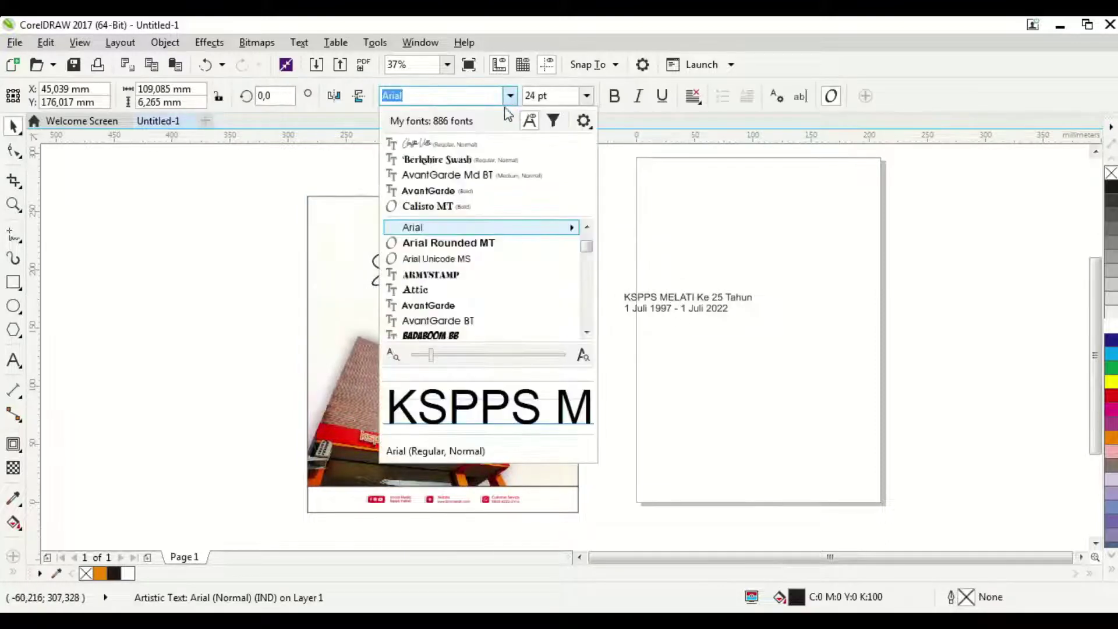
left_click(499, 196)
left_click_drag(682, 298, 435, 300)
Scale down the building photo together with its shadow, keeping it anchored at the background's lower-left corner
left_click(402, 387)
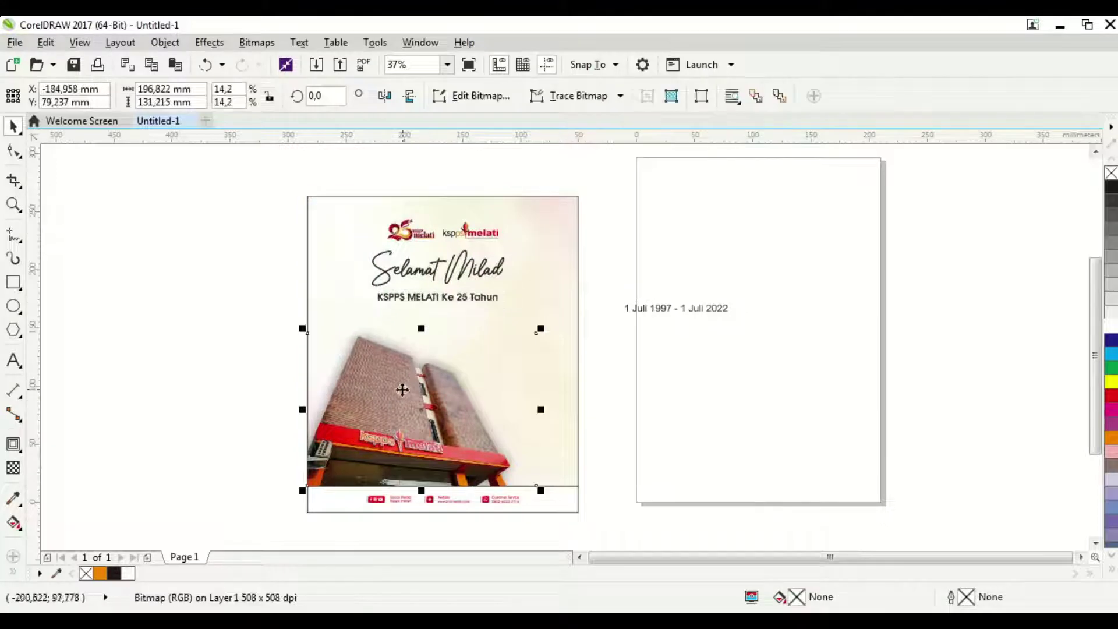
left_click_drag(227, 312, 619, 491)
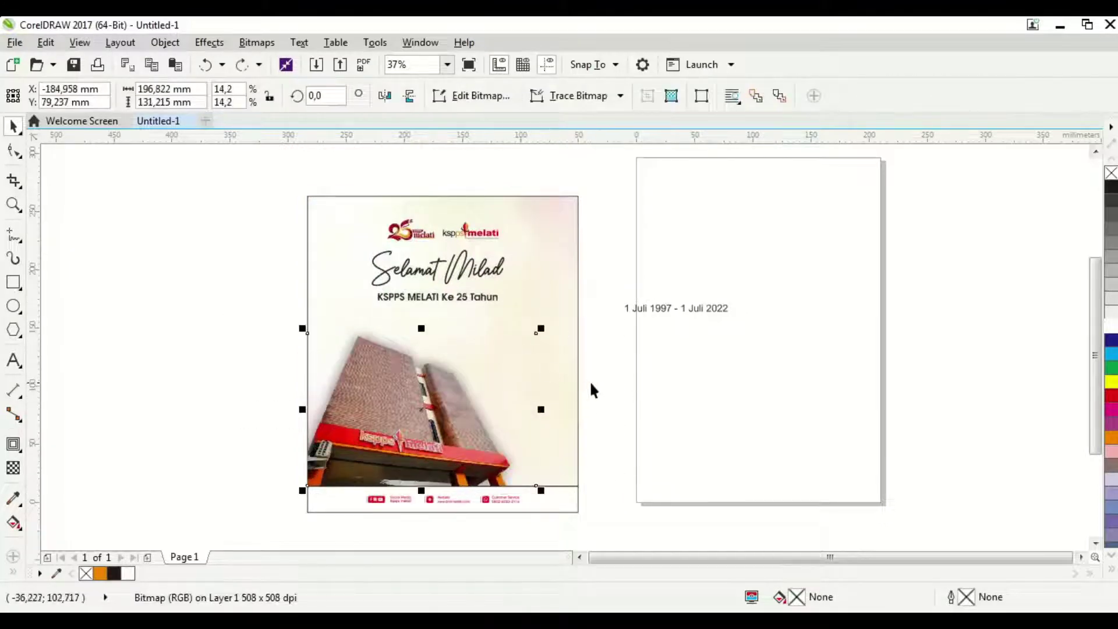
left_click(567, 303, "shift")
left_click_drag(567, 303, 536, 331)
left_click(638, 372)
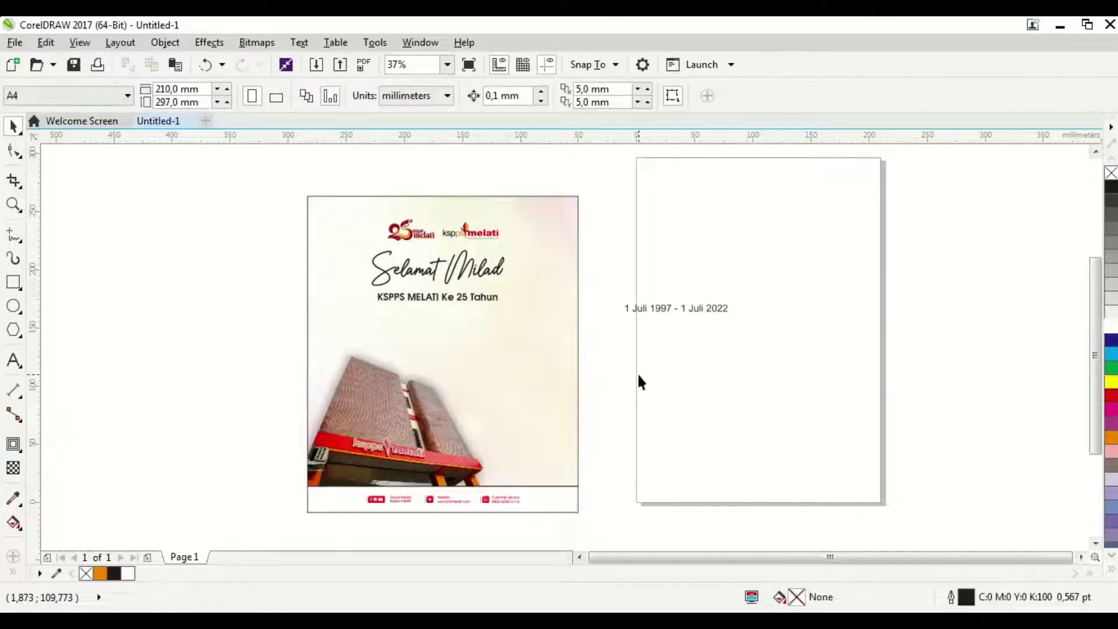
Move the date line "1 Juli 1997 - 1 Juli 2022" onto the poster below "KSPPS MELATI Ke 25 Tahun"
left_click(666, 309)
left_click_drag(665, 309, 429, 313)
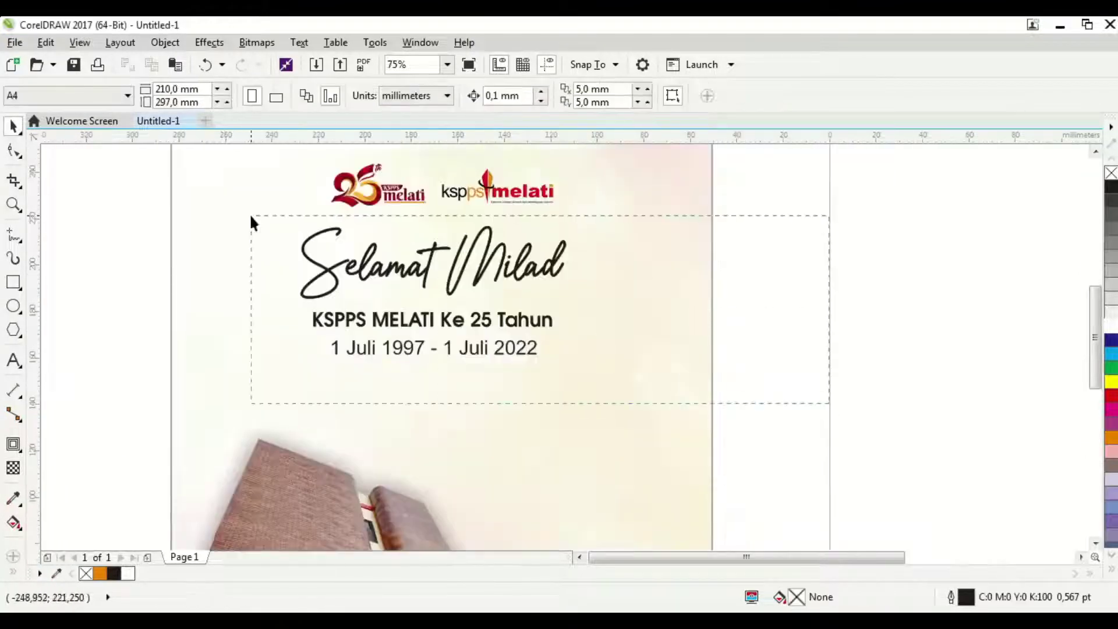
Move the greeting lines lower on the poster and reduce "Selamat Milad" to about 94 mm wide in red
left_click_drag(251, 221, 251, 216)
left_click_drag(434, 319, 435, 346)
left_click(547, 274)
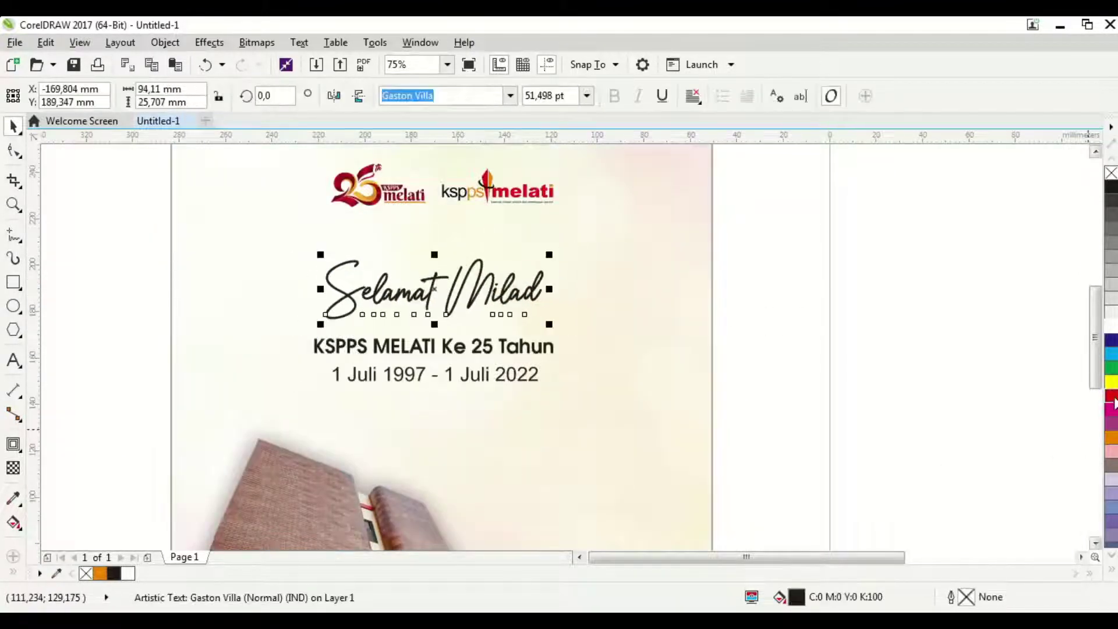
left_click(1113, 397)
Widen "KSPPS MELATI Ke 25 Tahun" to about 154 mm and colour it red
left_click(434, 347)
left_click_drag(554, 330, 619, 329)
left_click(1113, 397)
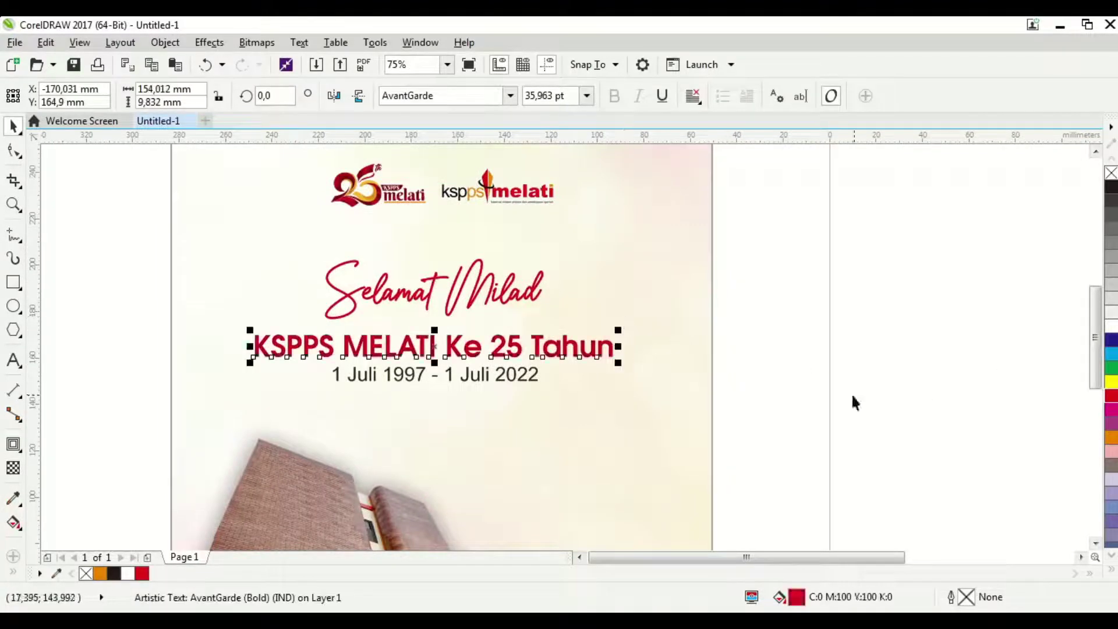
Set the date line in AvantGarde Md BT and scale it down to about 69 mm wide
left_click(508, 380)
left_click(510, 95)
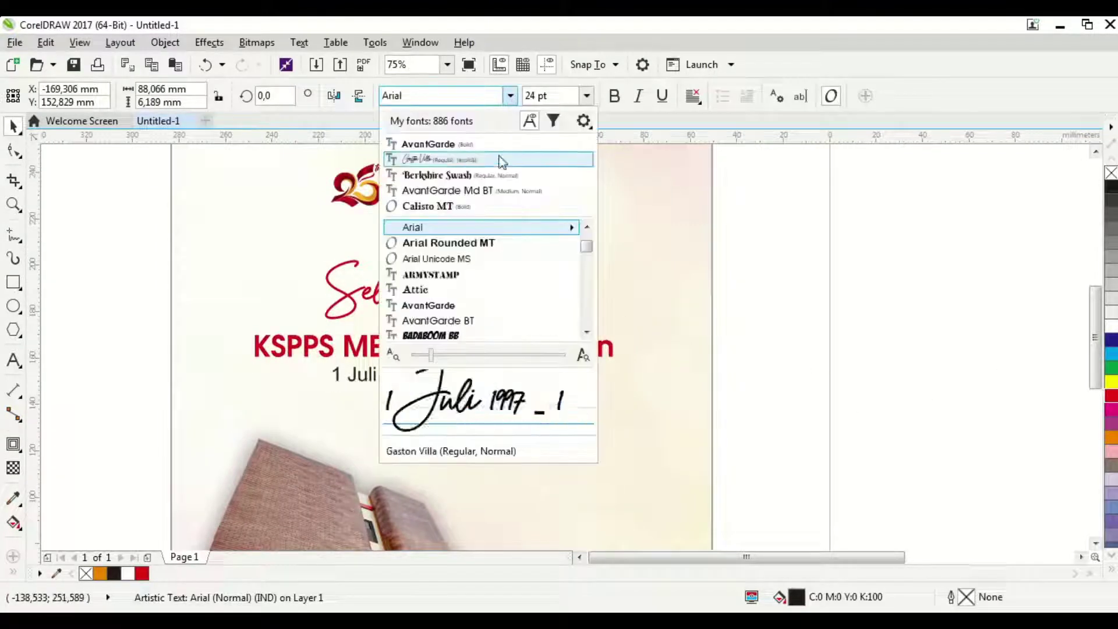
left_click(491, 192)
left_click_drag(549, 364, 526, 367)
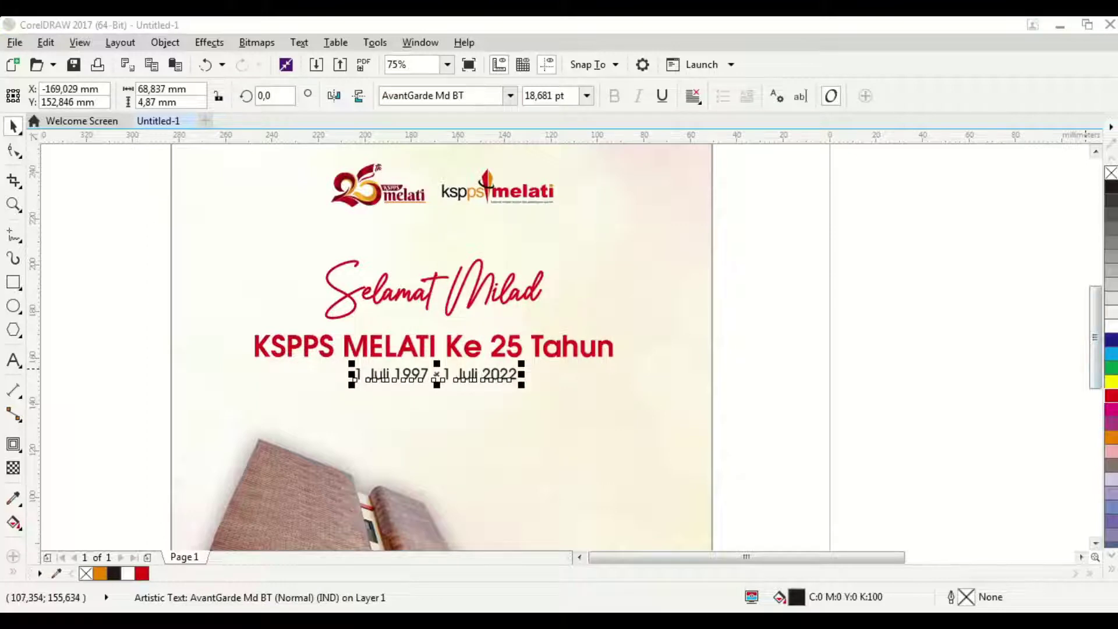
Colour the date line red and align it on a common vertical centre with "KSPPS MELATI Ke 25 Tahun"
left_click_drag(836, 392, 229, 317)
key("c")
left_click(814, 407)
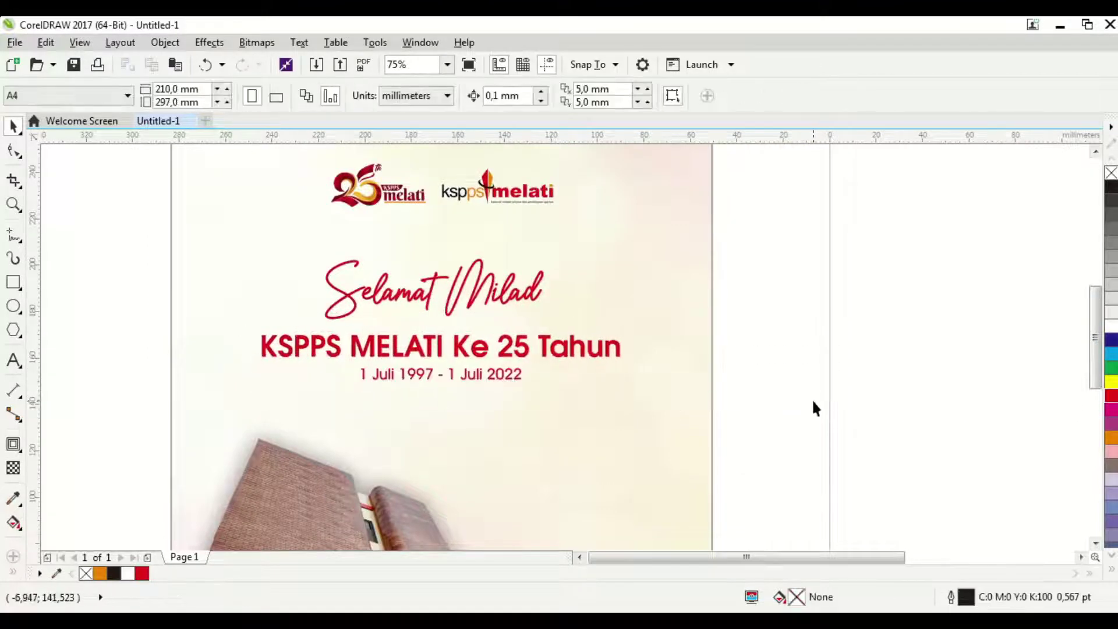
left_click_drag(812, 398, 331, 356)
key("Escape")
Enlarge the "Selamat Milad" heading slightly, keeping it above the "KSPPS MELATI Ke 25 Tahun" line
left_click(434, 288)
left_click_drag(547, 290, 565, 290)
left_click(773, 272)
scroll(637, 340, "down", 3)
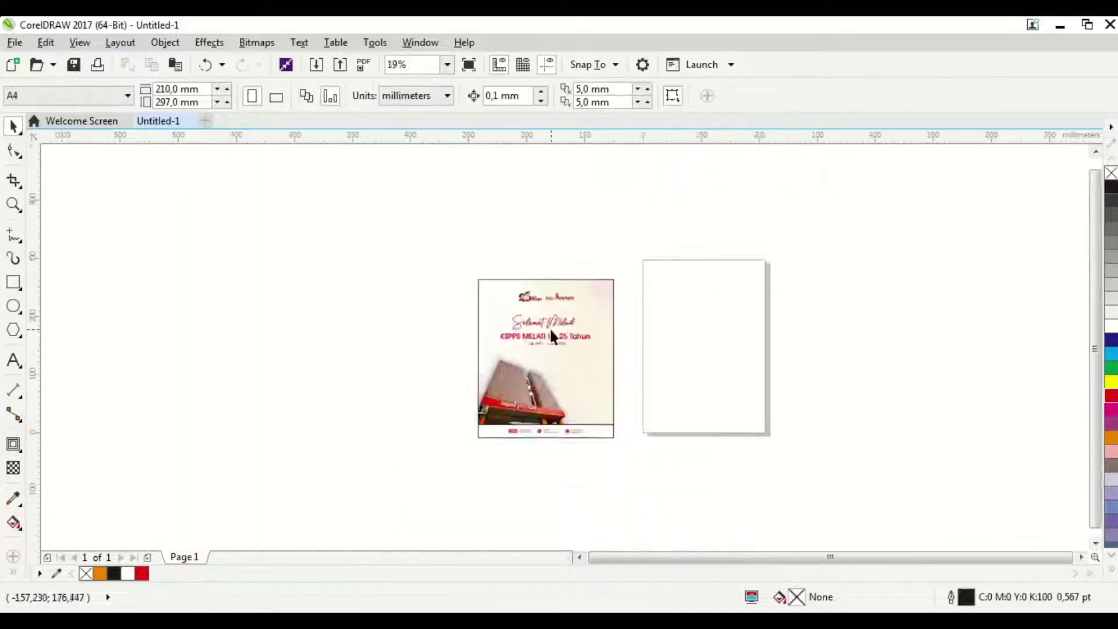
scroll(534, 322, "up", 3)
left_click(554, 288)
key("Escape")
scroll(525, 406, "down", 2)
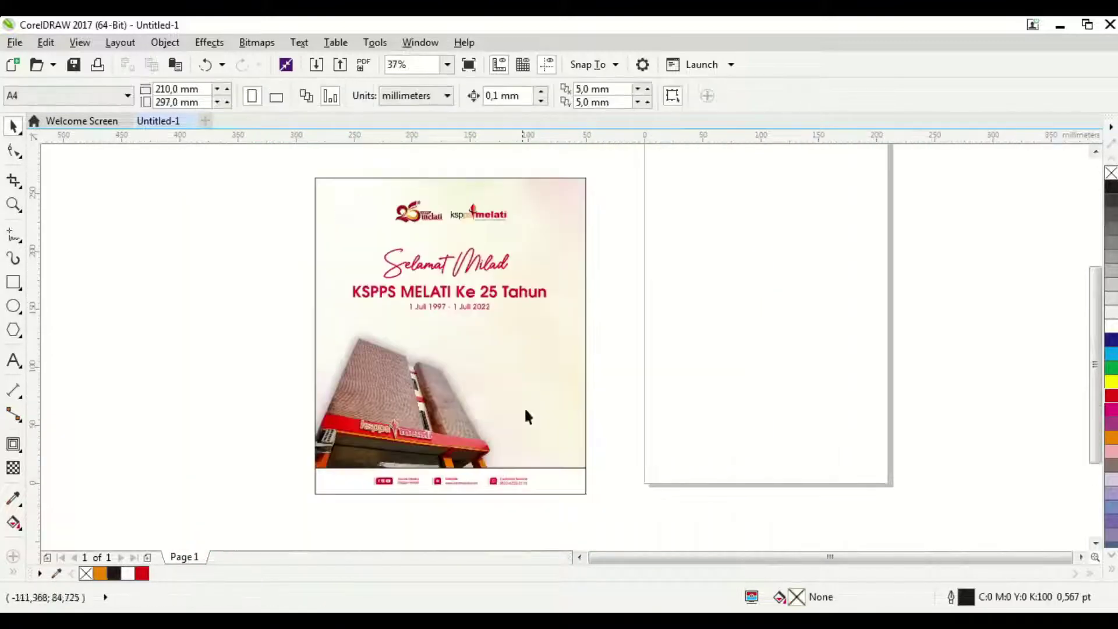
Scale the contact row in the footer strip to about 165 mm wide
left_click(492, 486)
scroll(492, 487, "up", 2)
left_click_drag(571, 490, 616, 499)
scroll(579, 481, "down", 2)
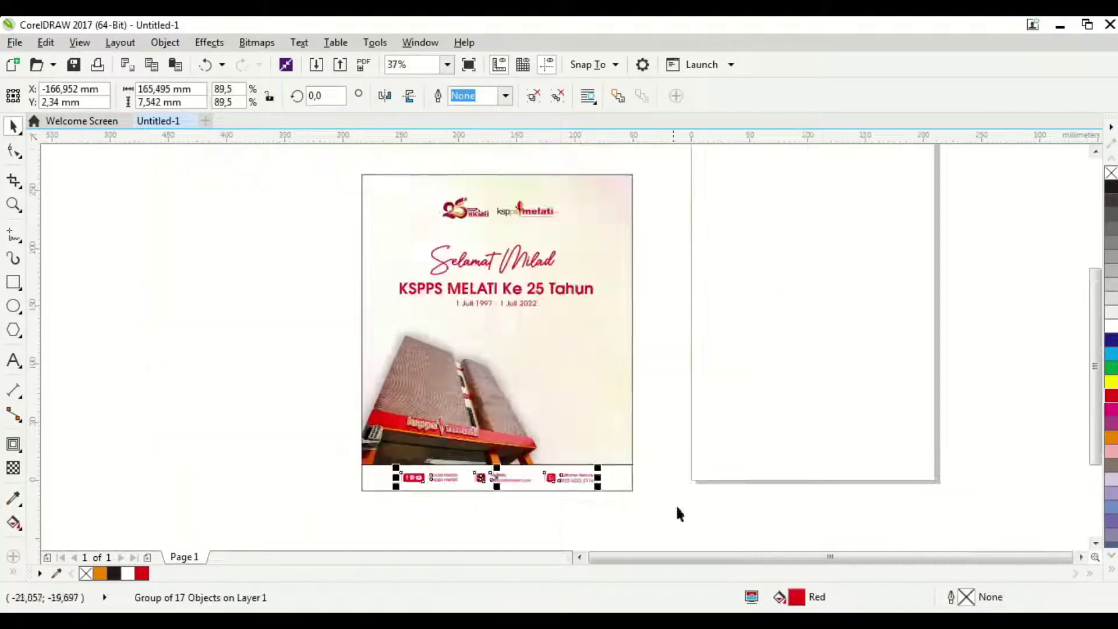
Remove the outlines from all objects of the poster, including the background frame and footer strip
key("ctrl+a")
left_click(612, 95)
left_click(711, 258)
scroll(497, 263, "right", 2)
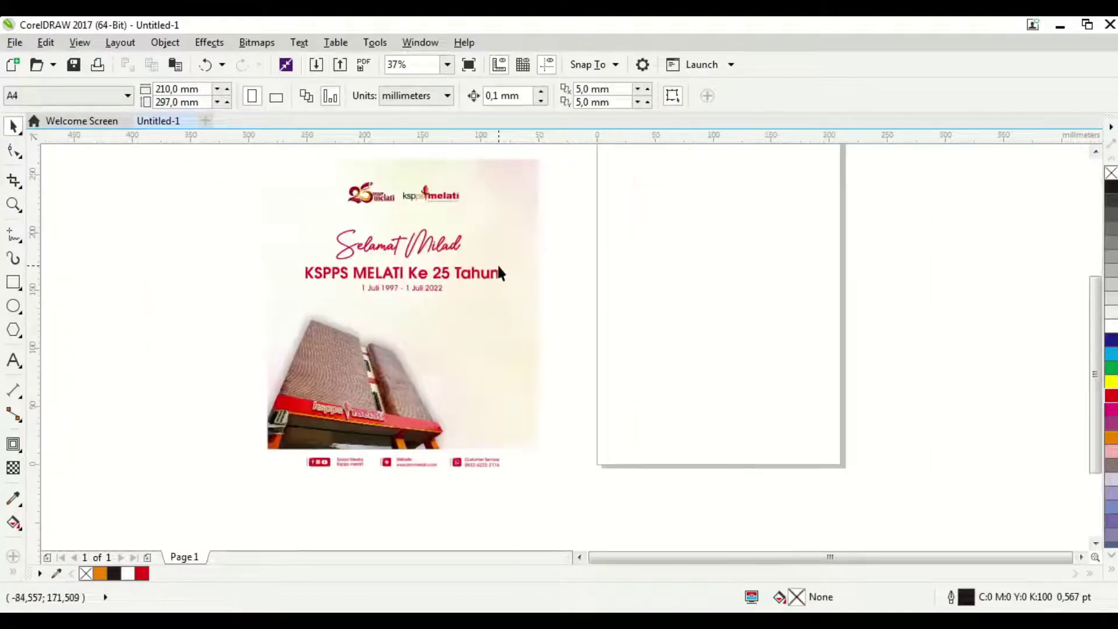
left_click(309, 593)
left_click(512, 444)
left_click(406, 291, "shift")
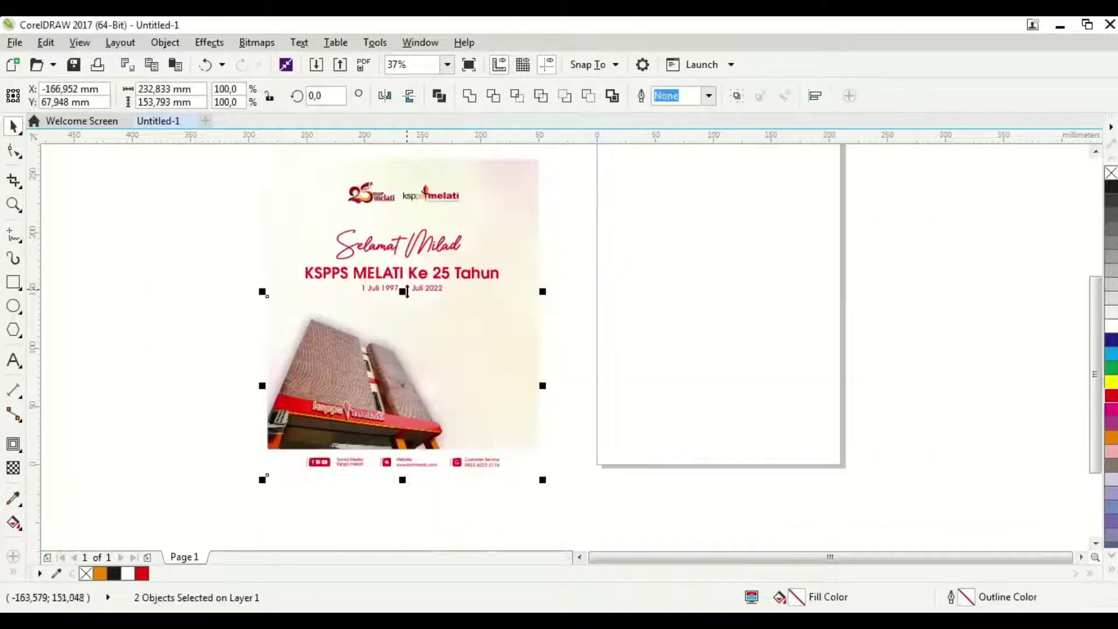
left_click_drag(408, 294, 697, 316)
key("ctrl+z")
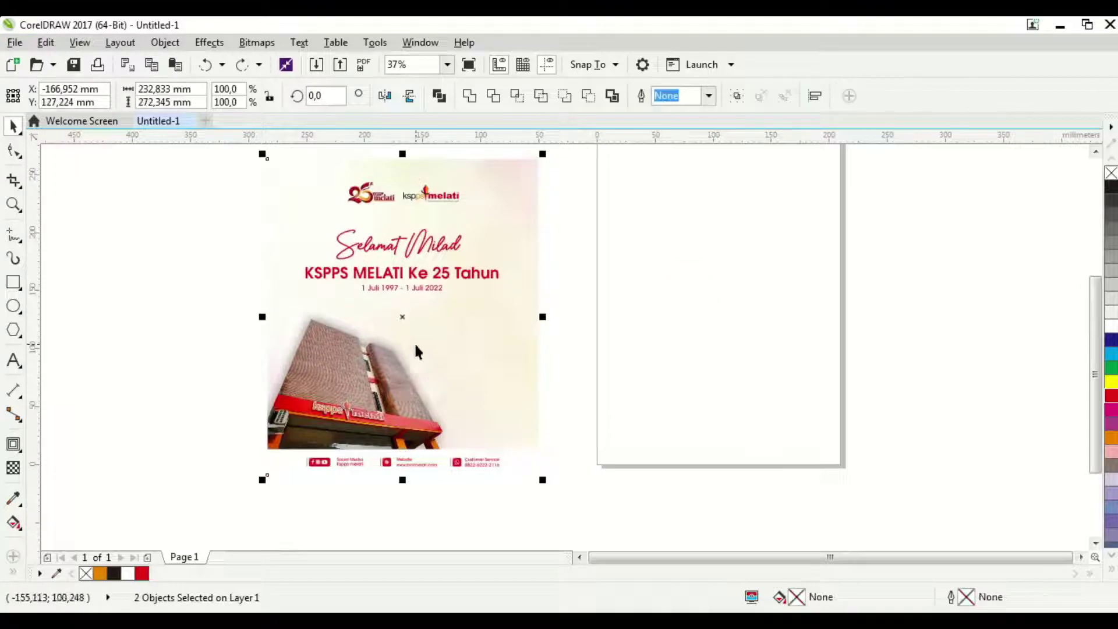
Duplicate the background frame and footer strip beside the finished poster as the base of a second layout
left_click_drag(414, 352, 697, 318)
scroll(560, 355, "down", 1)
scroll(560, 355, "up", 1)
Give the copied footer strip a thin outline and a white fill
left_click(411, 460)
left_click(142, 574)
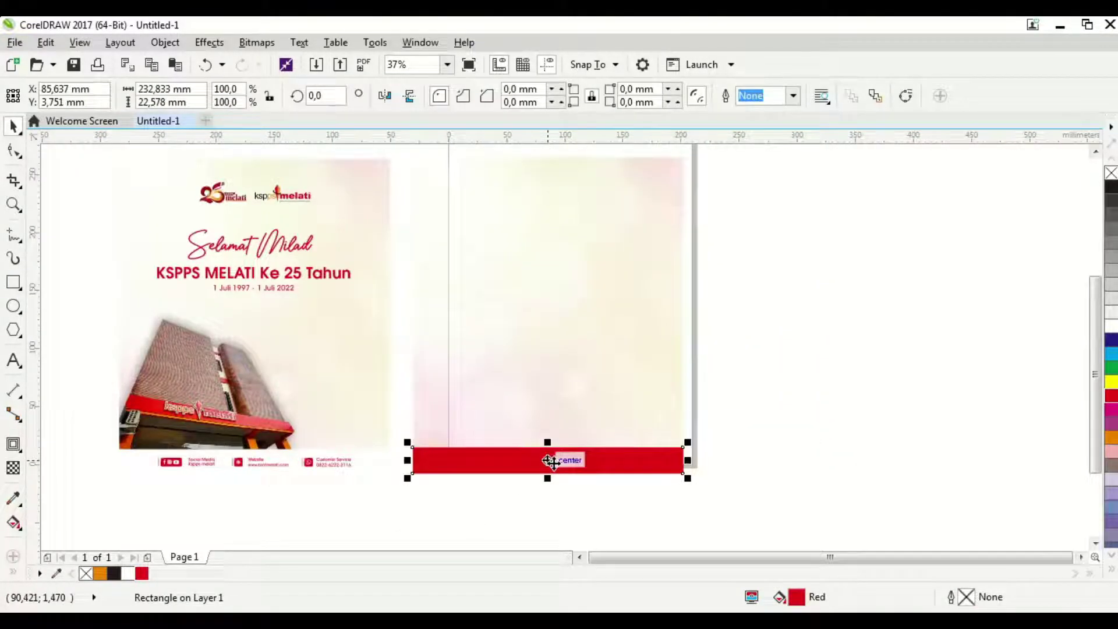
left_click(793, 95)
left_click(757, 108)
left_click(1112, 325)
left_click(798, 371)
Apply a thin outline to the copied background frame
left_click(583, 292)
left_click(794, 96)
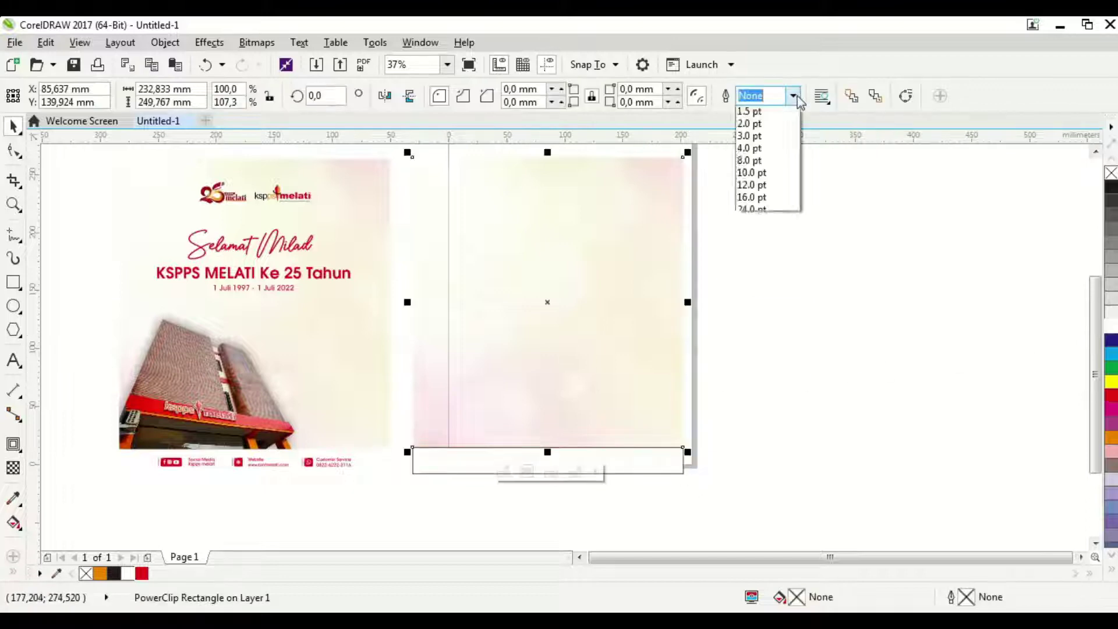
left_click(757, 109)
left_click(801, 255)
Copy both logos onto the second layout and place a scaled-down KSPPS Melati logo in its upper-right corner
left_click_drag(288, 198, 646, 192)
key("ctrl+z")
left_click(302, 213)
left_click_drag(302, 214, 675, 257)
scroll(613, 186, "up", 2)
scroll(676, 257, "down", 2)
scroll(500, 293, "up", 3)
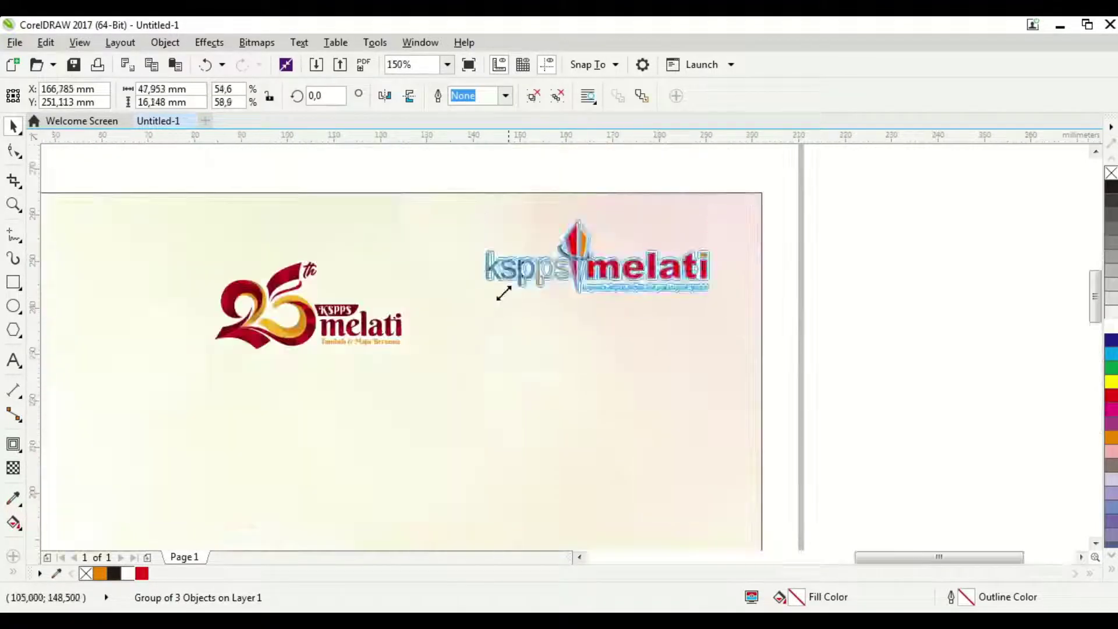
scroll(743, 274, "down", 3)
left_click(782, 286)
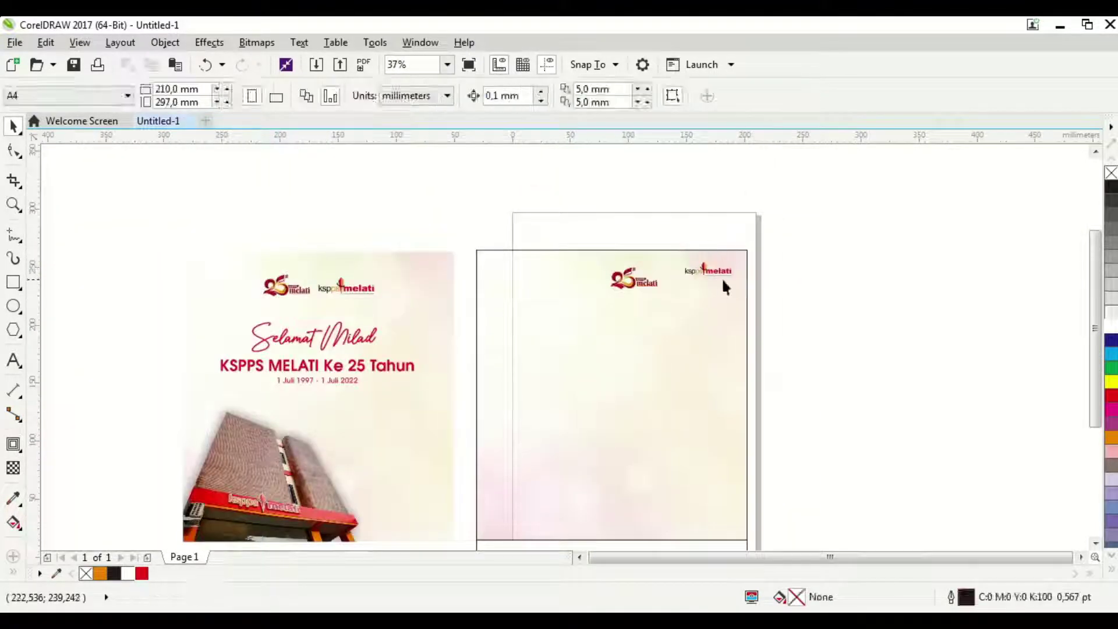
Enlarge the copied 25th anniversary logo to about 205 mm wide and centre it in the second layout's upper half
left_click_drag(635, 279, 1059, 464)
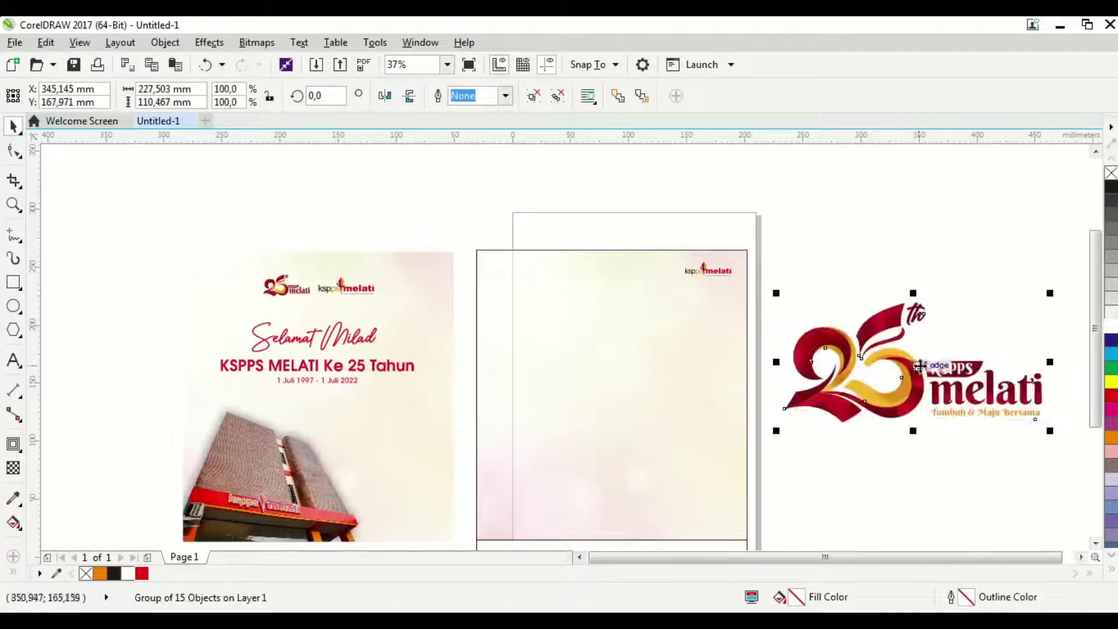
left_click_drag(914, 361, 619, 402)
left_click_drag(752, 325, 729, 338)
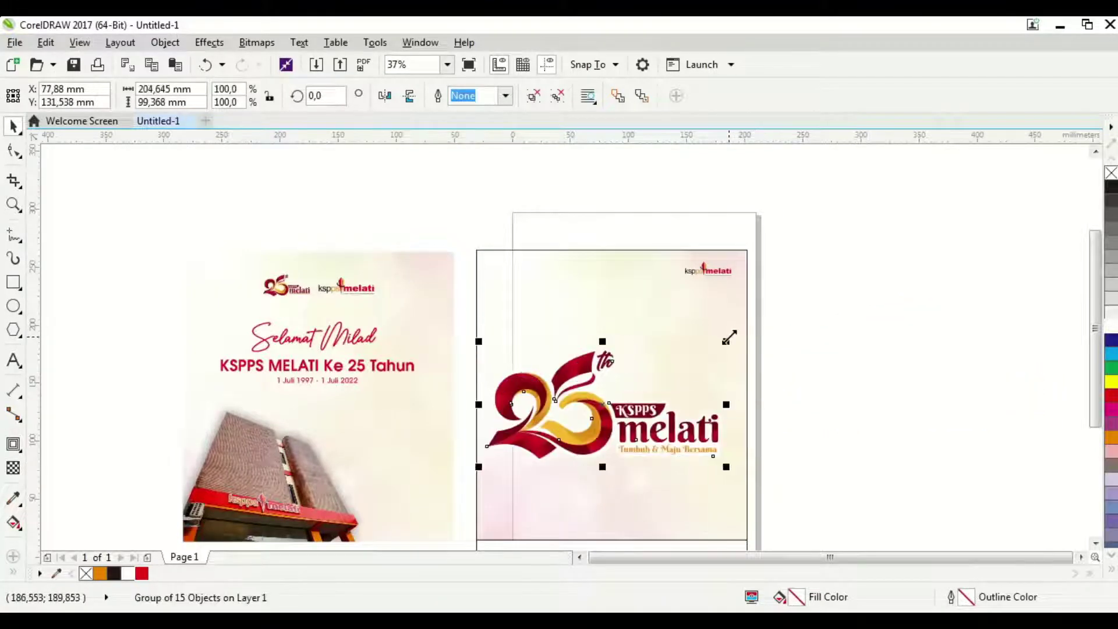
scroll(719, 320, "down", 2)
scroll(651, 382, "up", 2)
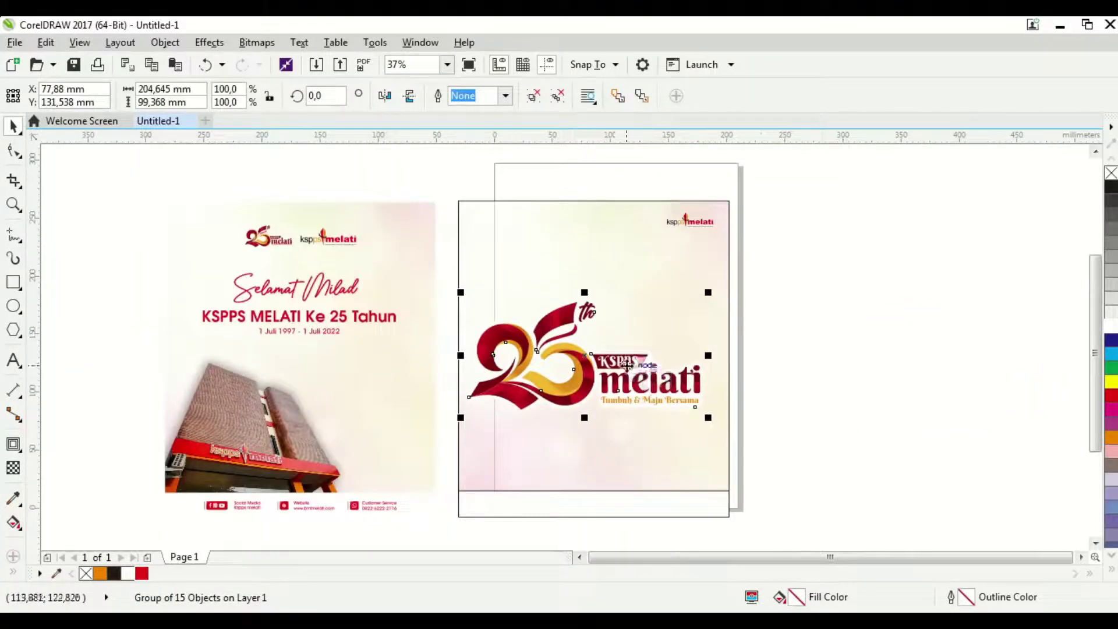
left_click_drag(626, 364, 636, 324)
left_click(845, 368)
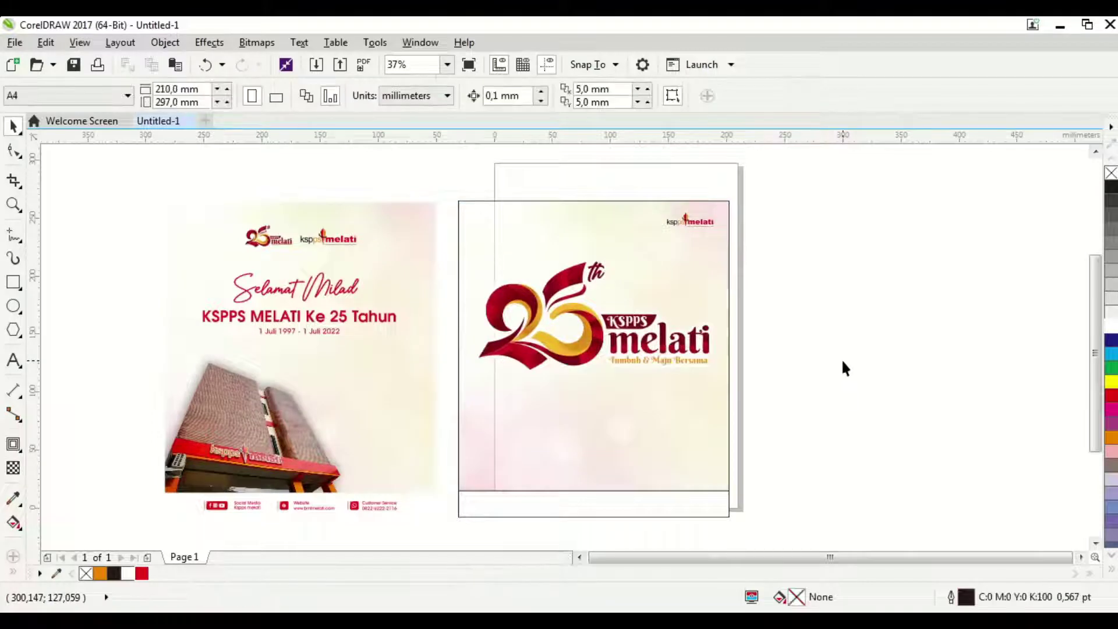
scroll(716, 354, "up", 2)
left_click(707, 391)
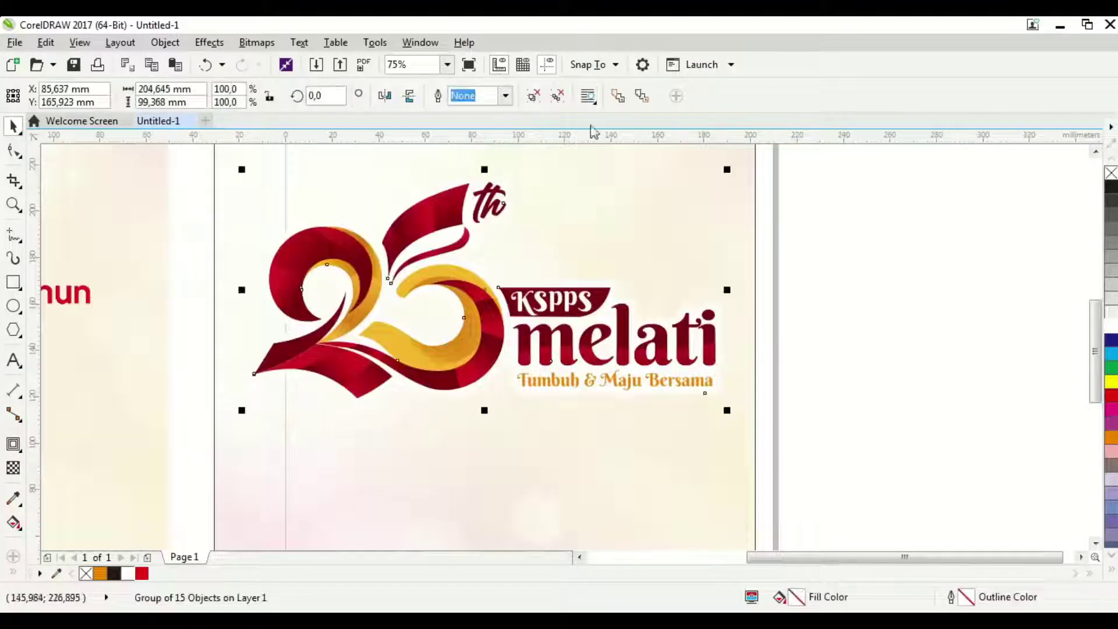
left_click(875, 288)
scroll(840, 355, "down", 2)
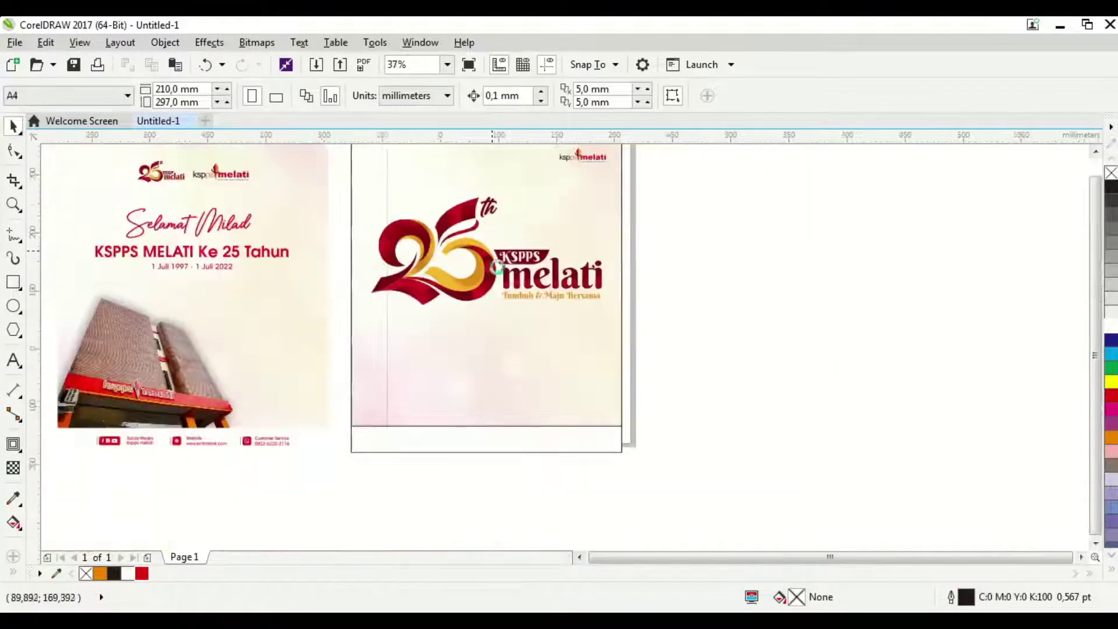
Add a three-line text beside the second layout reading "SELAMAT MILAD", "KSPPS MELATI" and "1 Juli 1997 - 1 Juli 2022"
left_click(14, 362)
left_click(685, 357)
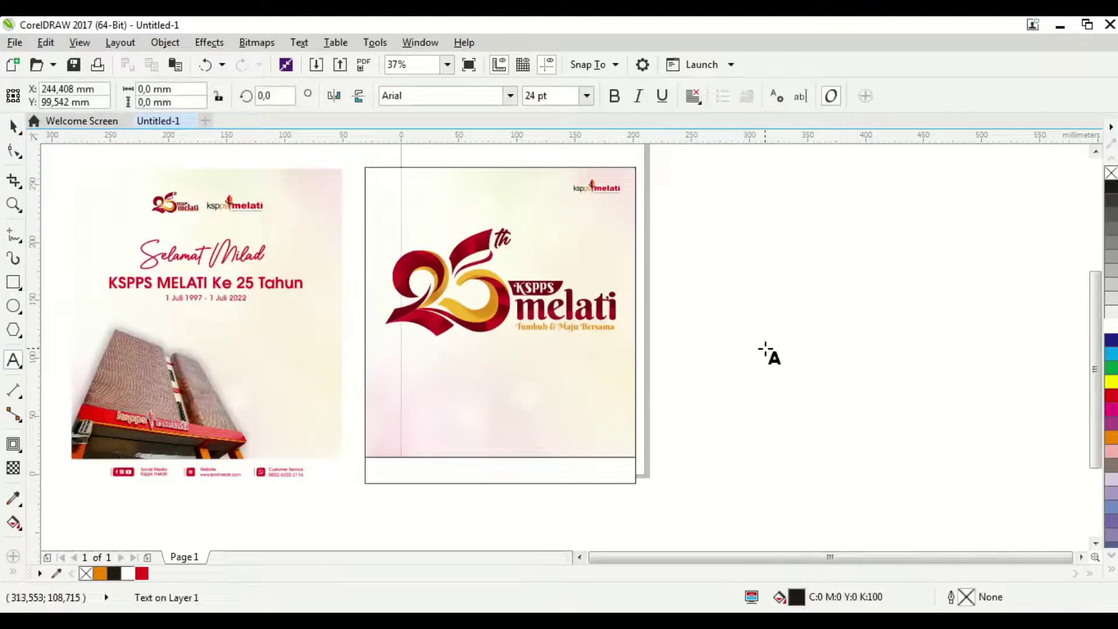
type("SELAMAT MILAD")
key("Return")
type("KSPPS MELATI ")
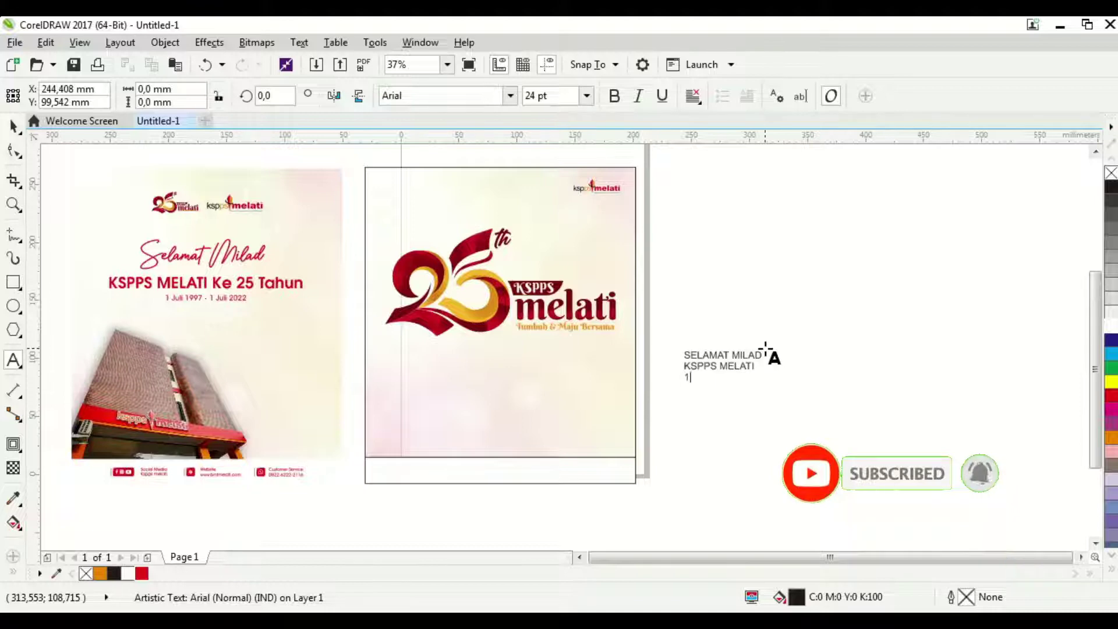
type("1 Juli 1997 - 1 Juli 2022")
left_click(14, 126)
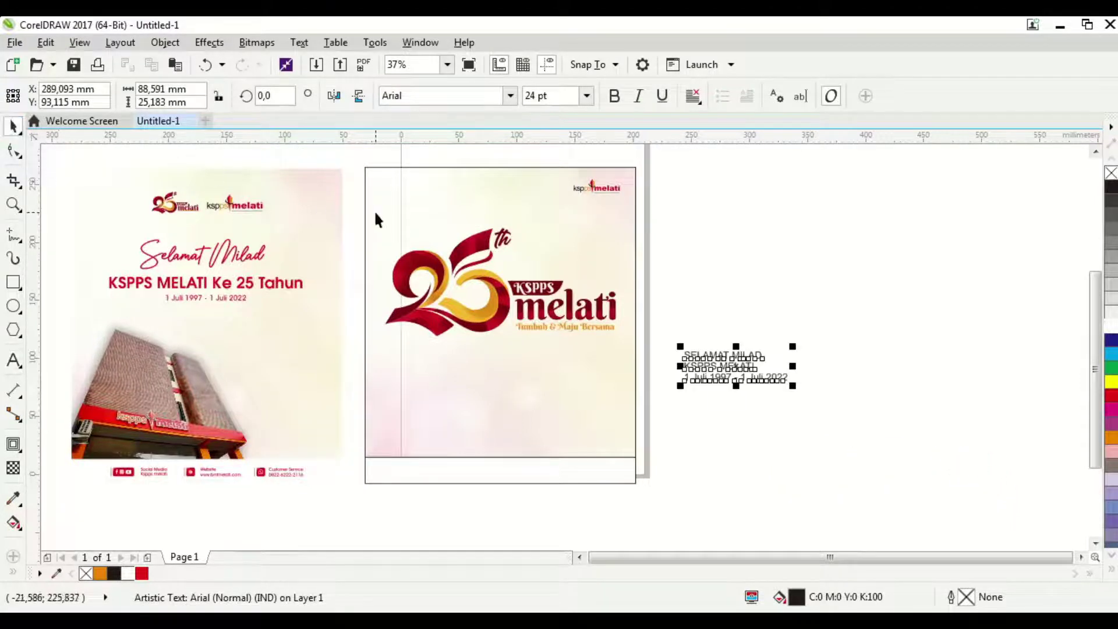
Break the text into separate lines, then set "KSPPS MELATI" in AvantGarde Bold and place it below the anniversary logo
key("ctrl+k")
left_click(750, 365)
left_click(510, 95)
left_click(492, 165)
left_click_drag(721, 366, 453, 368)
mouse_move(544, 361)
left_mouse_down()
mouse_move(459, 366)
mouse_move(542, 364)
left_mouse_up()
Copy the building photo to the second layout and scale it to about 95 mm wide in the background's lower-left corner
left_click_drag(279, 391, 462, 391)
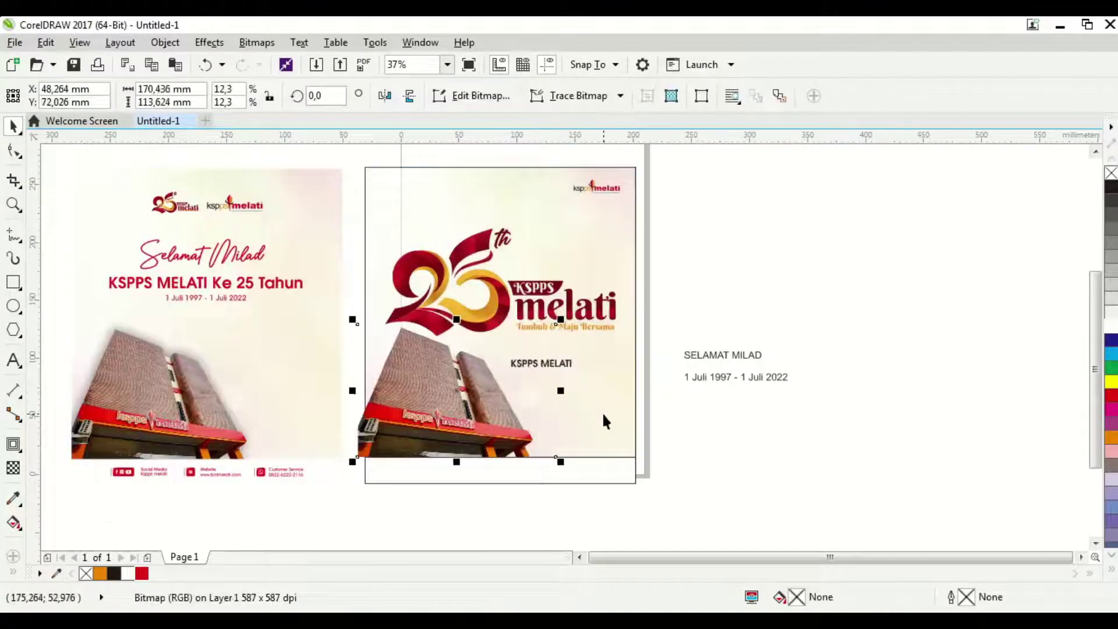
left_click(603, 416, "shift")
left_click(452, 399)
left_click_drag(563, 319, 487, 378)
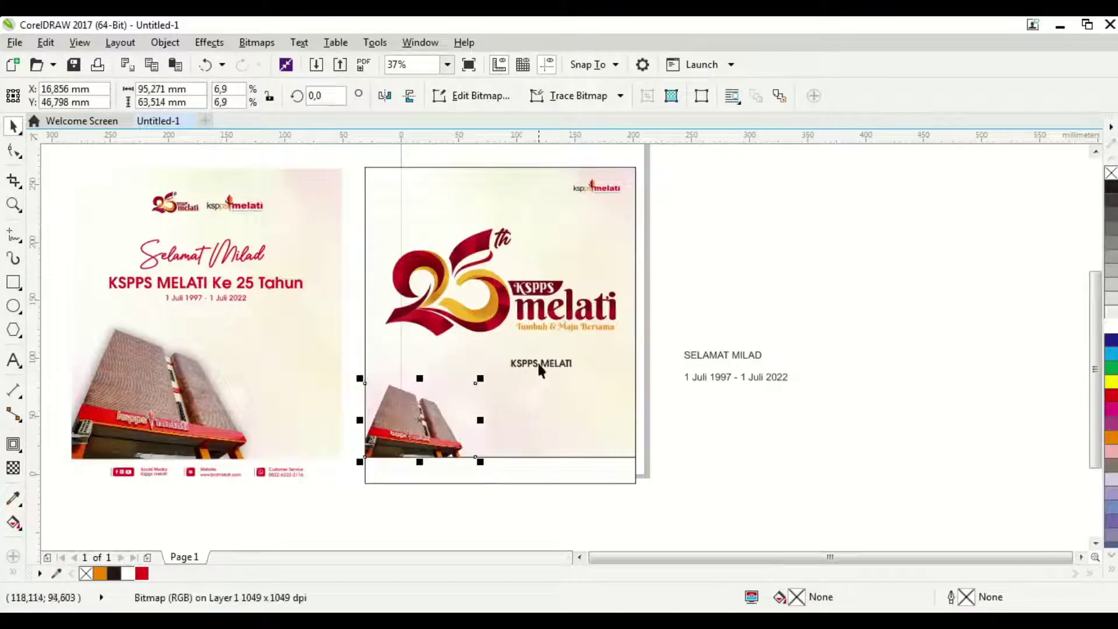
Enlarge "KSPPS MELATI" to about 86 mm wide and place it lower, beneath the right half of the anniversary logo
left_click(539, 367)
scroll(575, 366, "up", 2)
left_click_drag(577, 369, 653, 429)
left_click_drag(441, 345, 443, 348)
scroll(549, 359, "down", 2)
left_click_drag(549, 359, 549, 376)
scroll(717, 350, "up", 2)
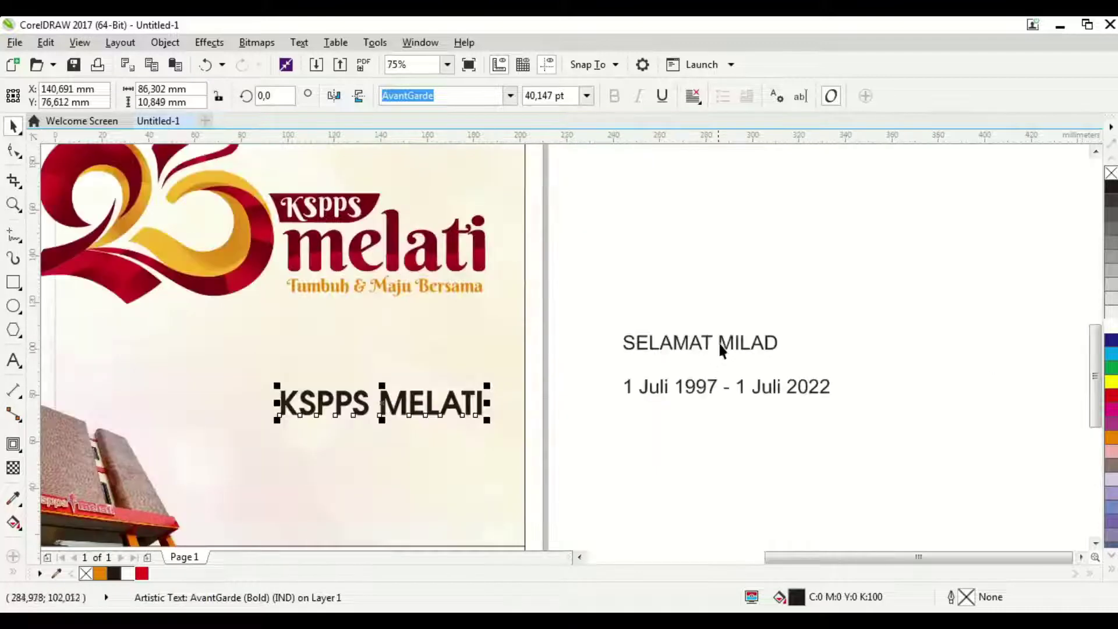
Set "SELAMAT MILAD" in a lighter AvantGarde font and place it directly above "KSPPS MELATI"
left_click(719, 345)
left_click(510, 95)
left_click(443, 117)
left_click_drag(688, 346, 350, 383)
left_click(583, 449)
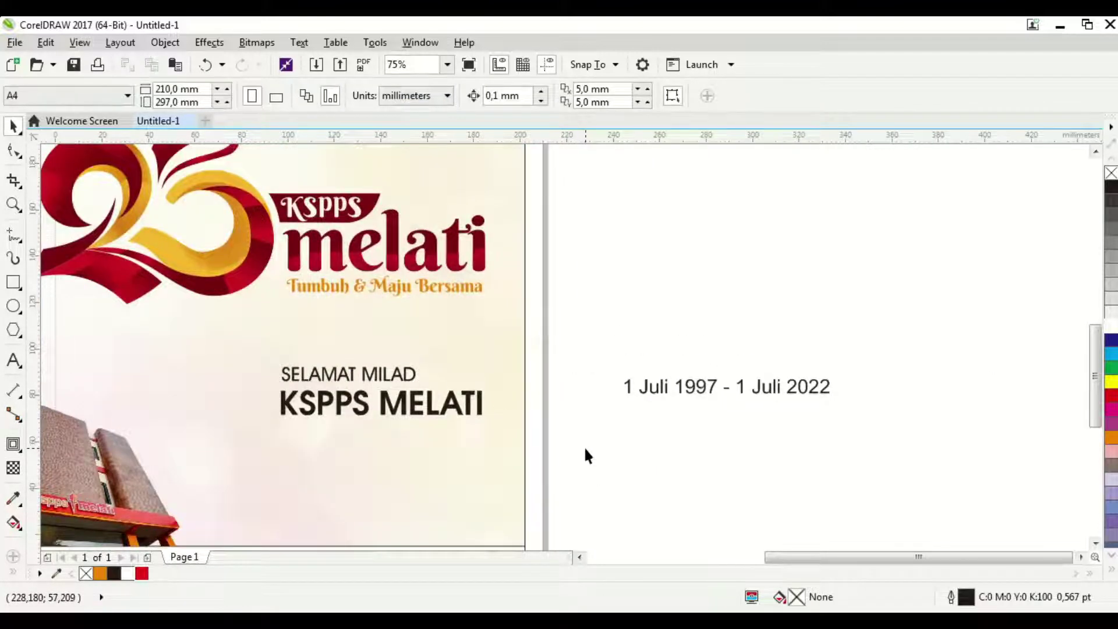
Place the date line under "KSPPS MELATI", scale it down and align it with that line's left edge
left_click(687, 394)
left_click_drag(687, 394, 343, 440)
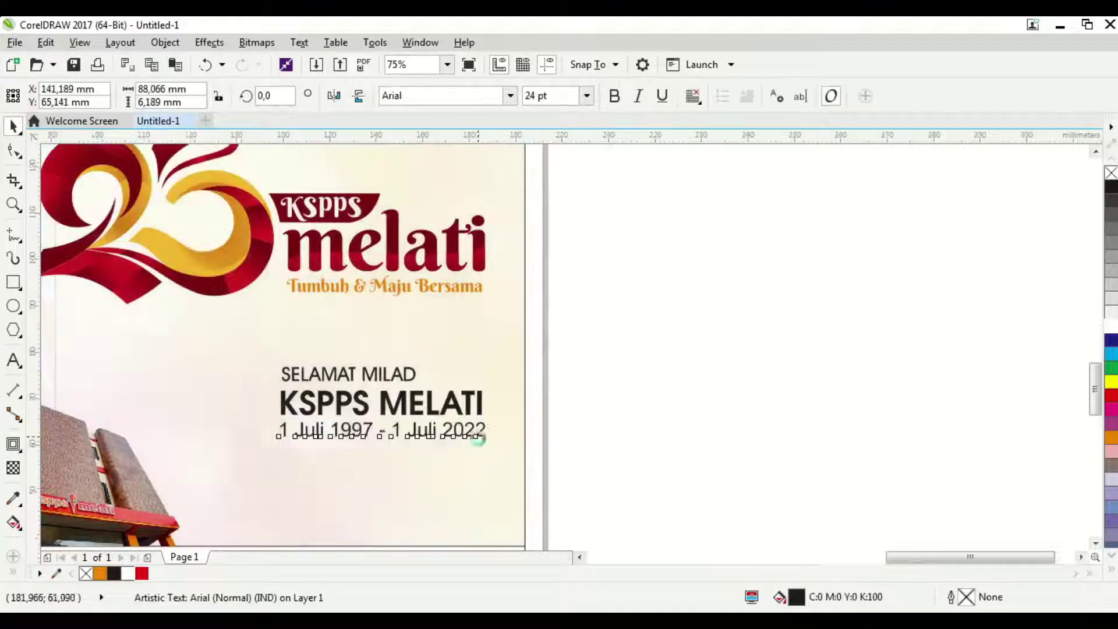
scroll(417, 417, "up", 2)
left_click_drag(263, 451, 295, 421)
left_click(397, 340, "shift")
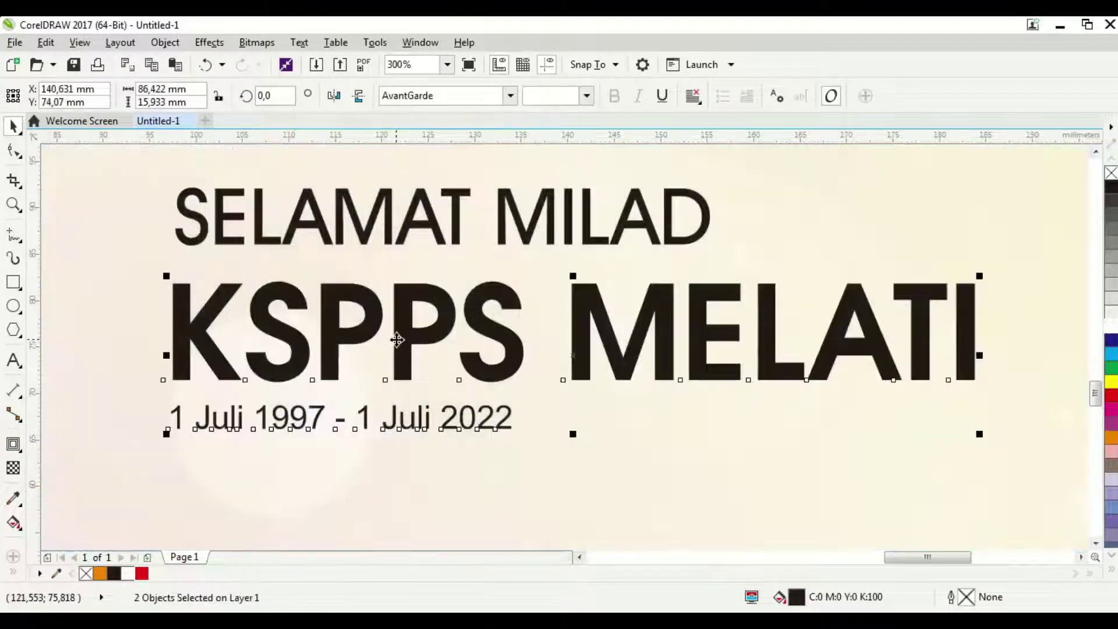
scroll(396, 339, "down", 1)
left_click(890, 387)
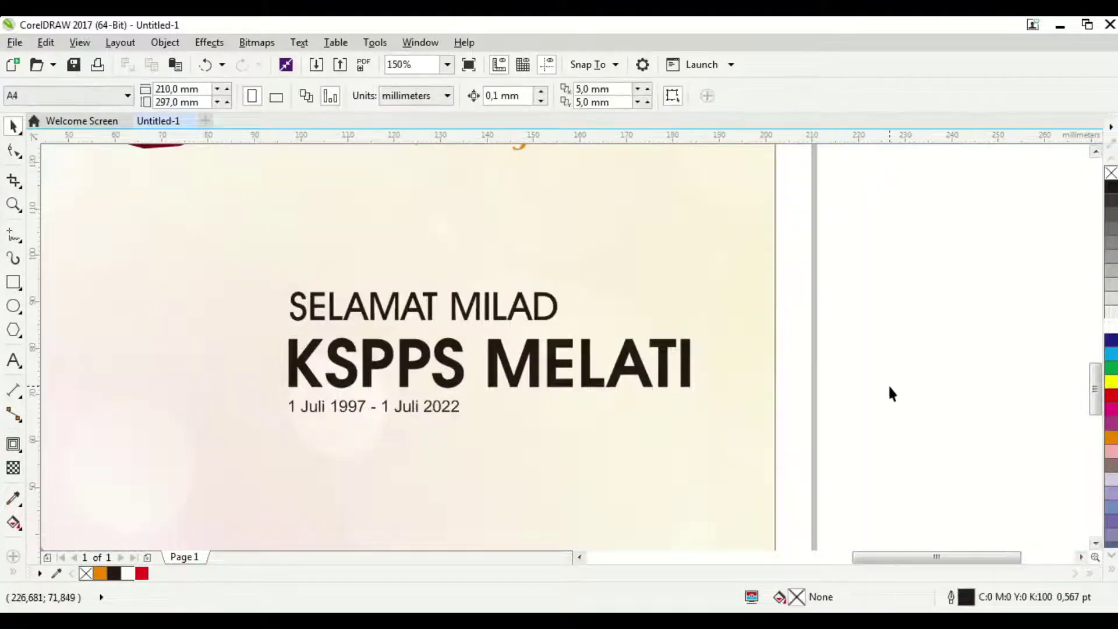
Add the three-line quote "Semoga terus bertumbuh dan maju bersama mencapai kemajuan umat" beside the layout in AvantGarde Md BT, with quotation marks
key("F8")
scroll(390, 289, "down", 1)
left_click(658, 307)
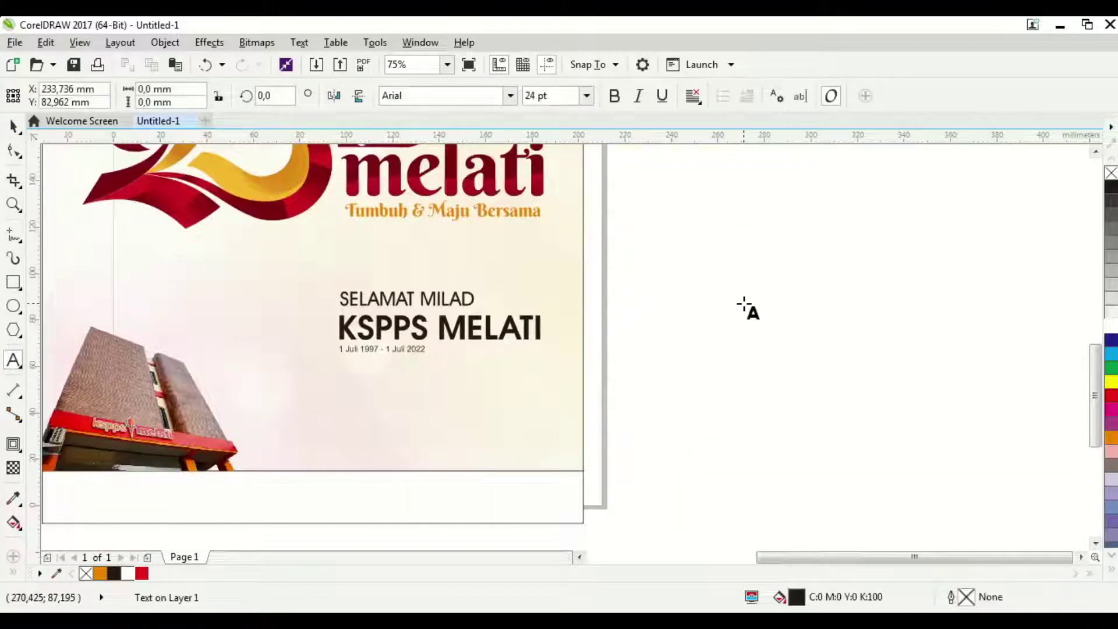
type("Semoga terus bertumbuh")
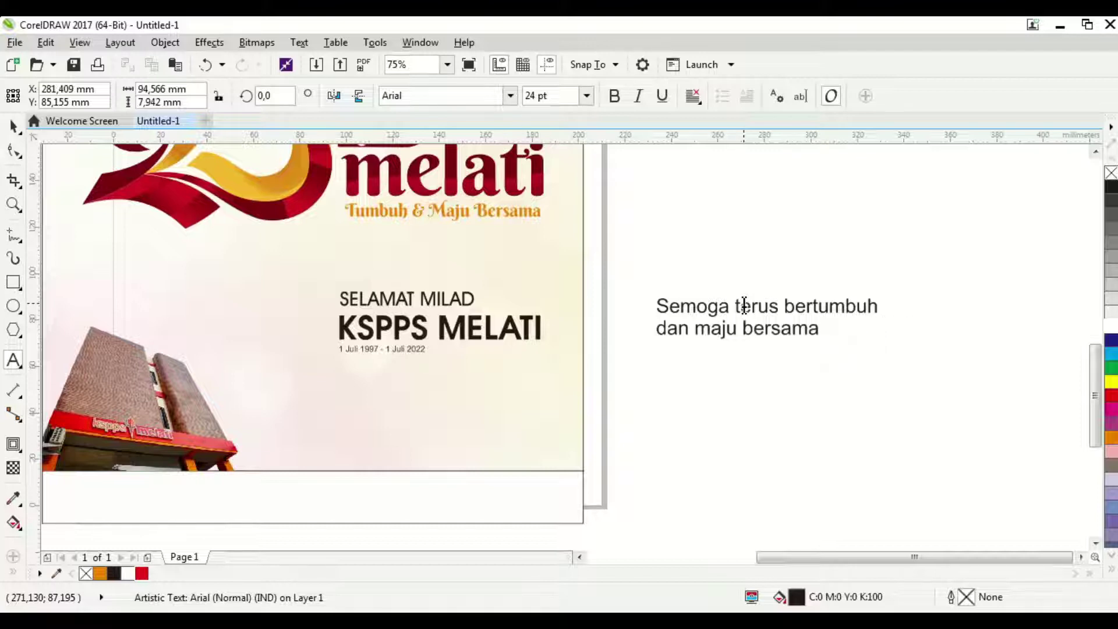
key("Return")
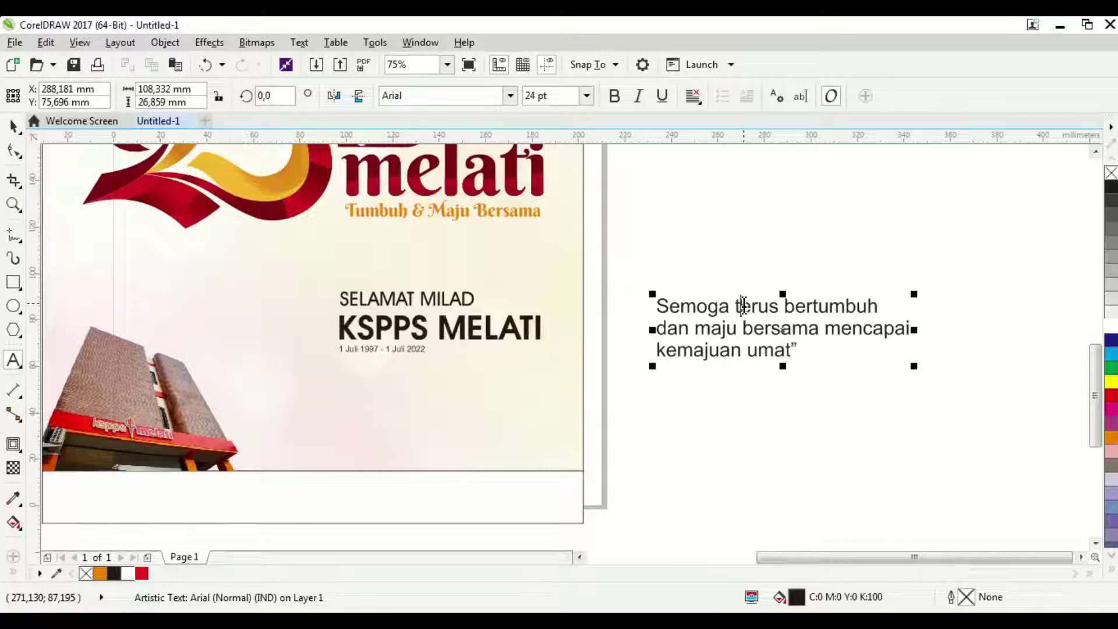
type("\"")
left_click(13, 125)
left_click(510, 95)
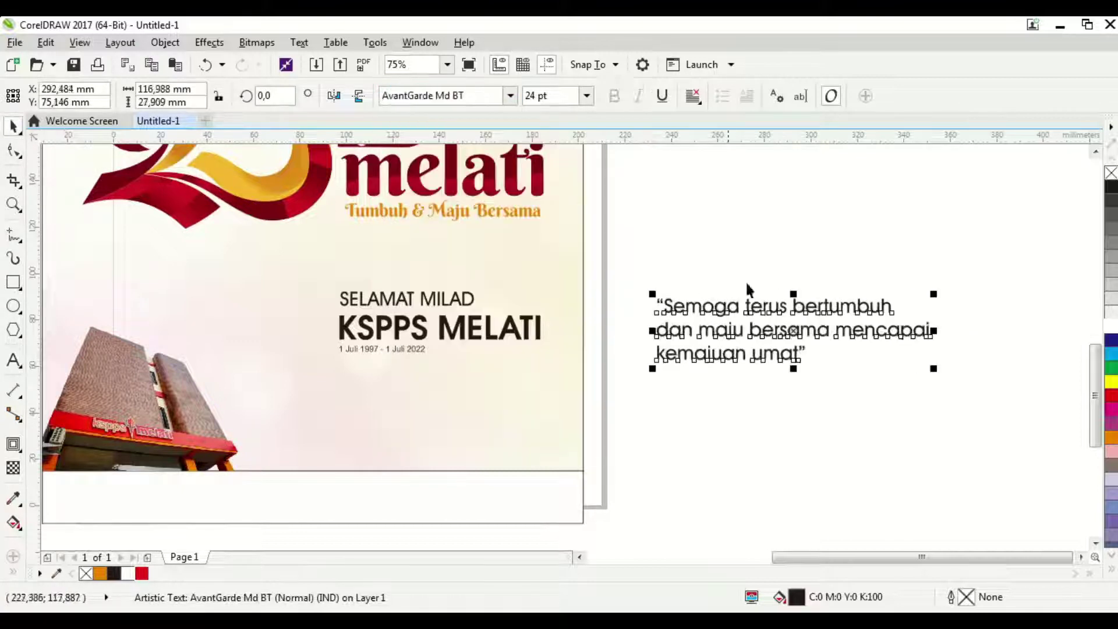
Place the quote beneath the date line, scale it down to about 77 mm wide and left-align its three lines
left_click_drag(749, 289, 452, 406)
left_click_drag(619, 446, 528, 436)
scroll(436, 404, "up", 1)
key("Escape")
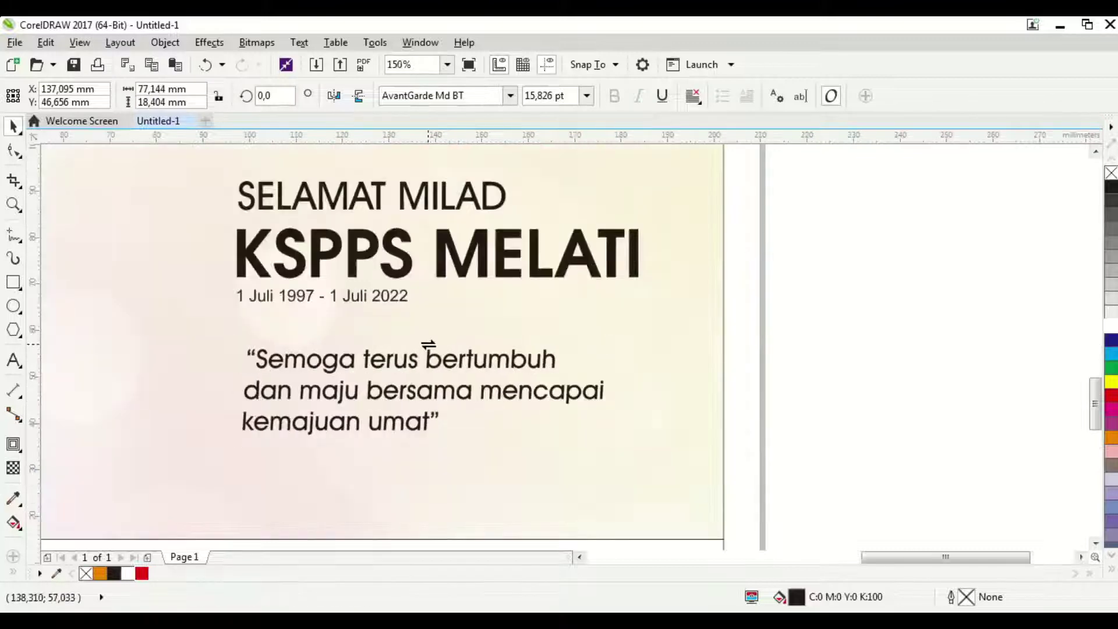
left_click(428, 344)
left_click_drag(818, 460, 193, 336)
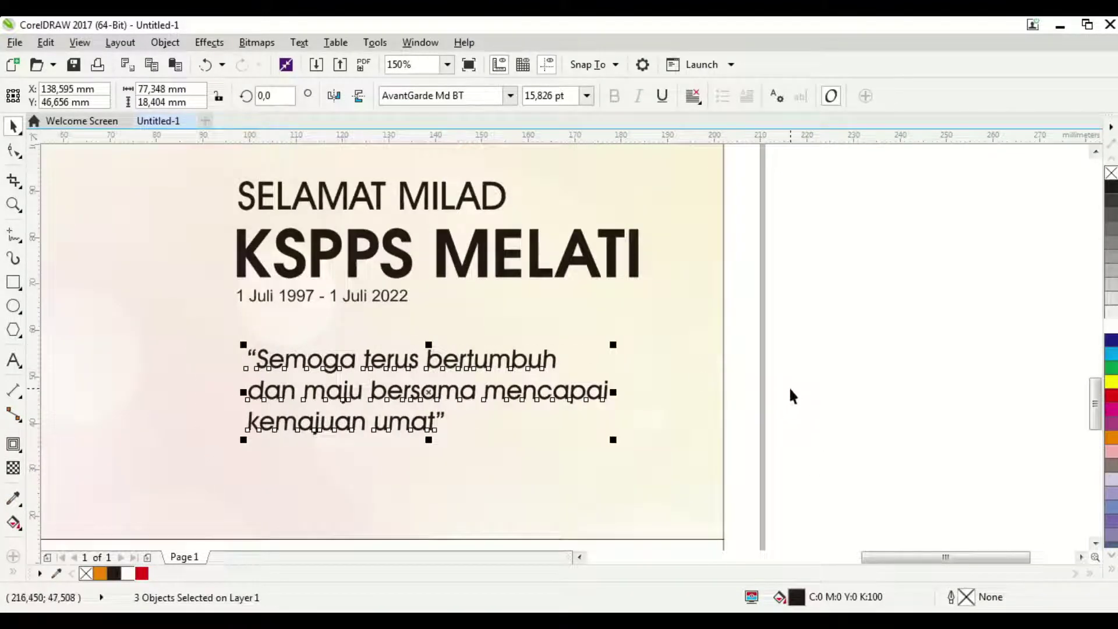
Align the quote's left edge with the left edge of "KSPPS MELATI" and the date line
left_click(510, 96)
left_click(501, 142)
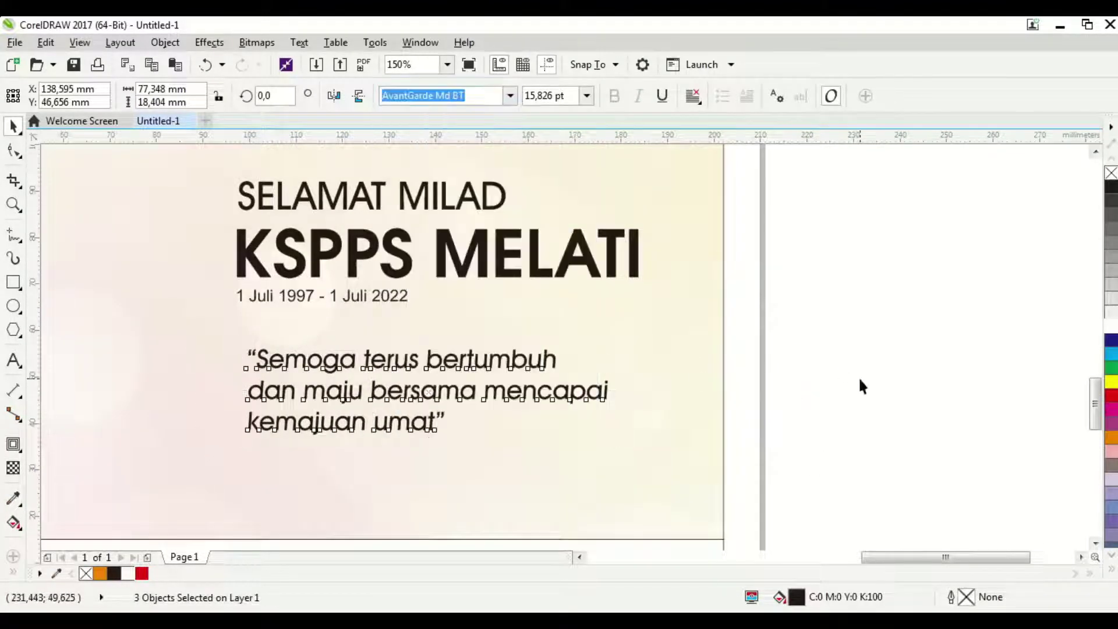
left_click(738, 443)
scroll(739, 443, "down", 2)
left_click(428, 278)
left_click(771, 456)
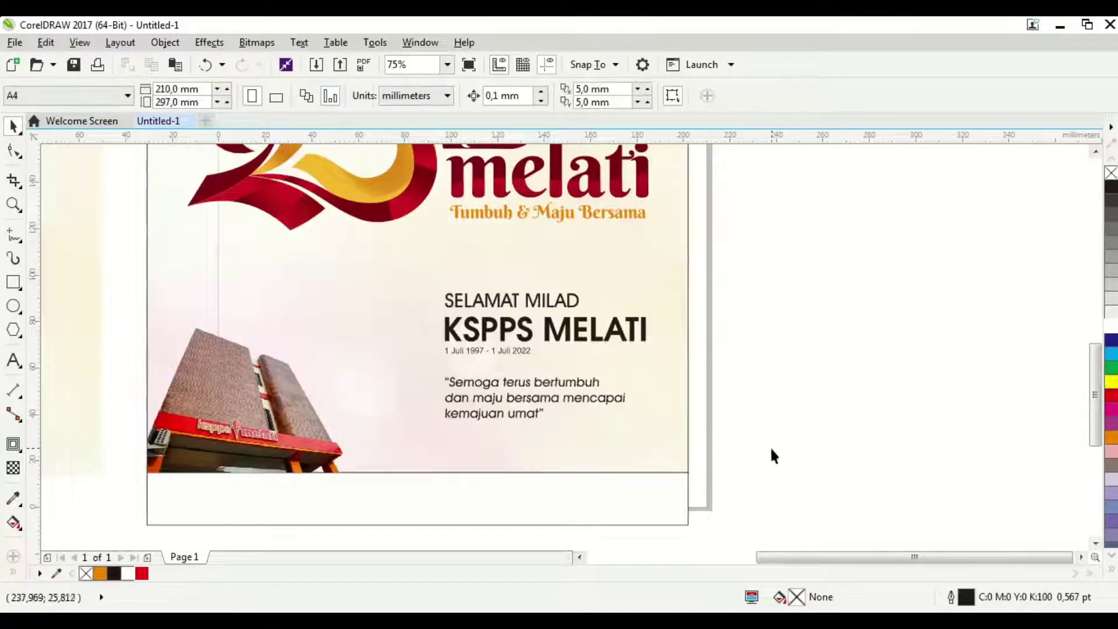
Scale down the large anniversary logo and place it in the left half of the second layout
left_click(458, 328)
scroll(410, 355, "down", 2)
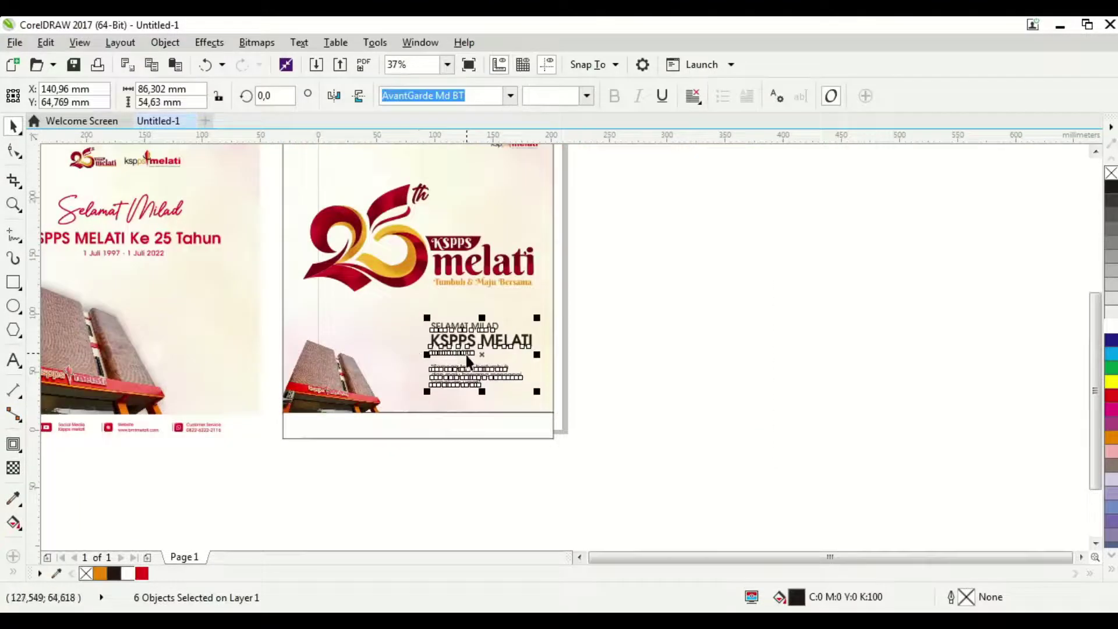
scroll(467, 354, "down", 1)
left_click(529, 317)
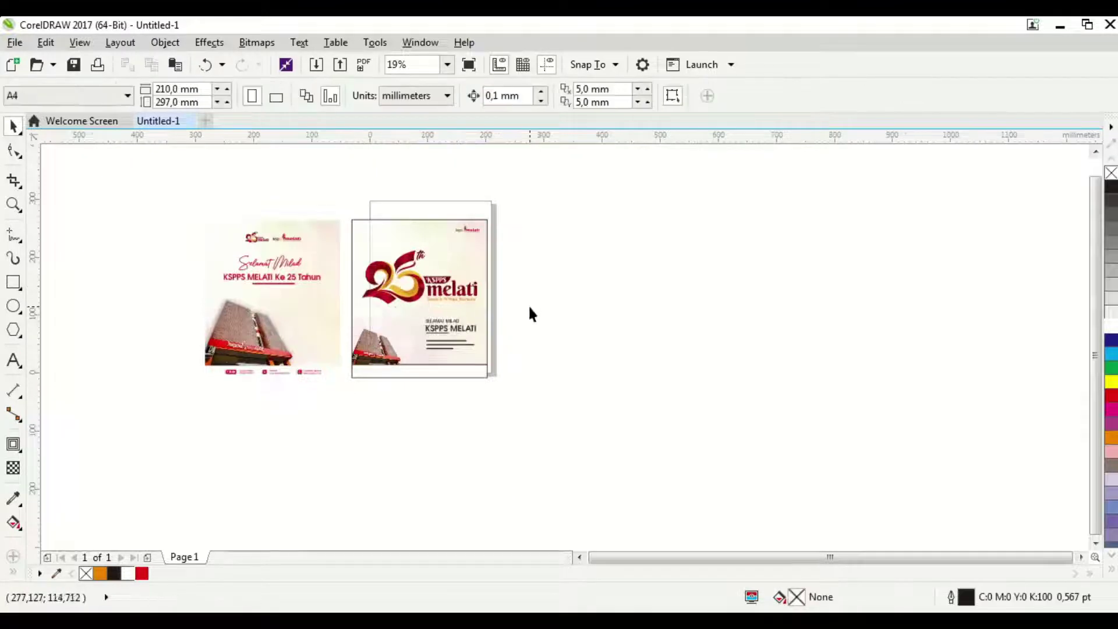
scroll(408, 326, "up", 1)
left_click_drag(309, 367, 451, 294)
key("ctrl+g")
Move the greeting, date and quote up beside the anniversary logo and enlarge the logo to about 120 mm wide
left_click_drag(613, 466, 440, 375)
left_click_drag(458, 395, 465, 297)
scroll(465, 297, "up", 1)
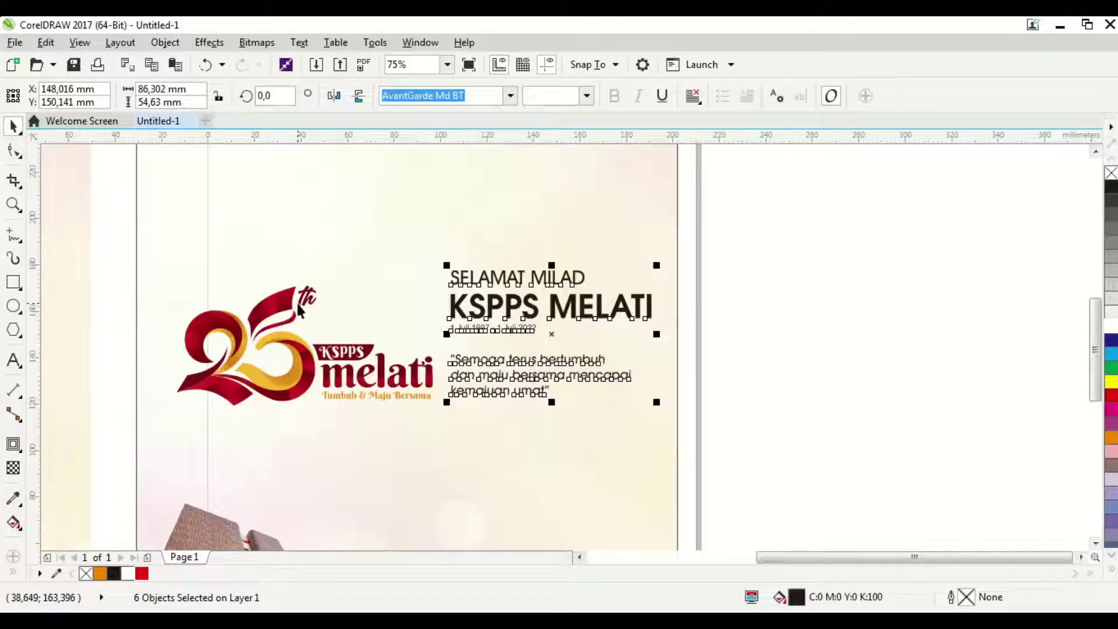
left_click(383, 379)
mouse_move(167, 280)
left_mouse_down()
mouse_move(150, 260)
mouse_move(156, 272)
left_mouse_up()
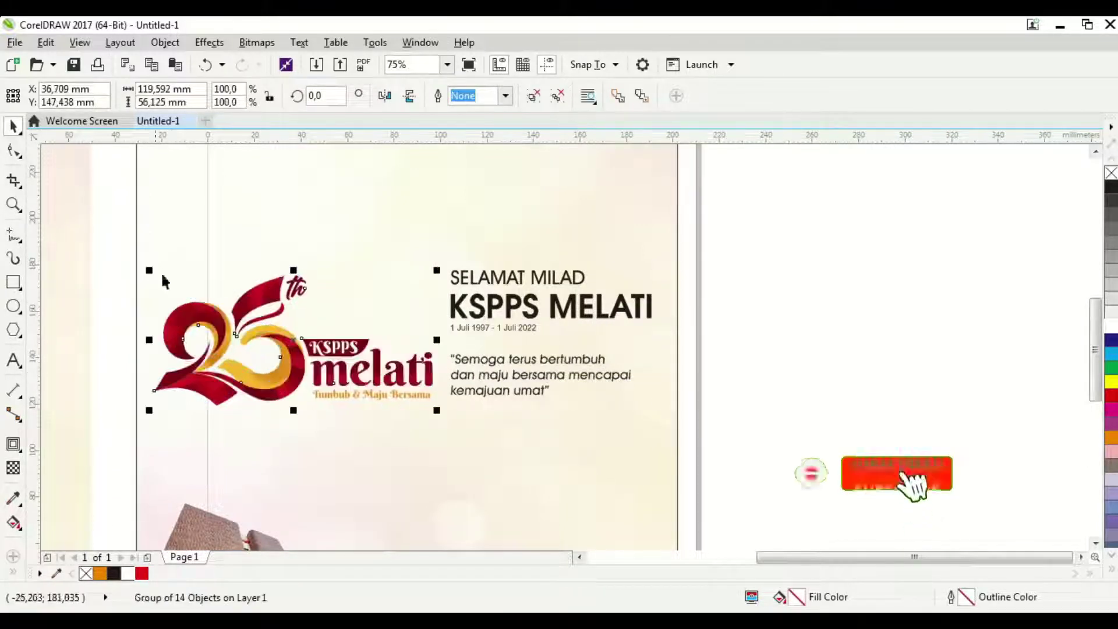
Group the greeting, date and quote lines and align the group's vertical centre with the anniversary logo
key("Escape")
left_click_drag(492, 273, 446, 267)
key("ctrl+g")
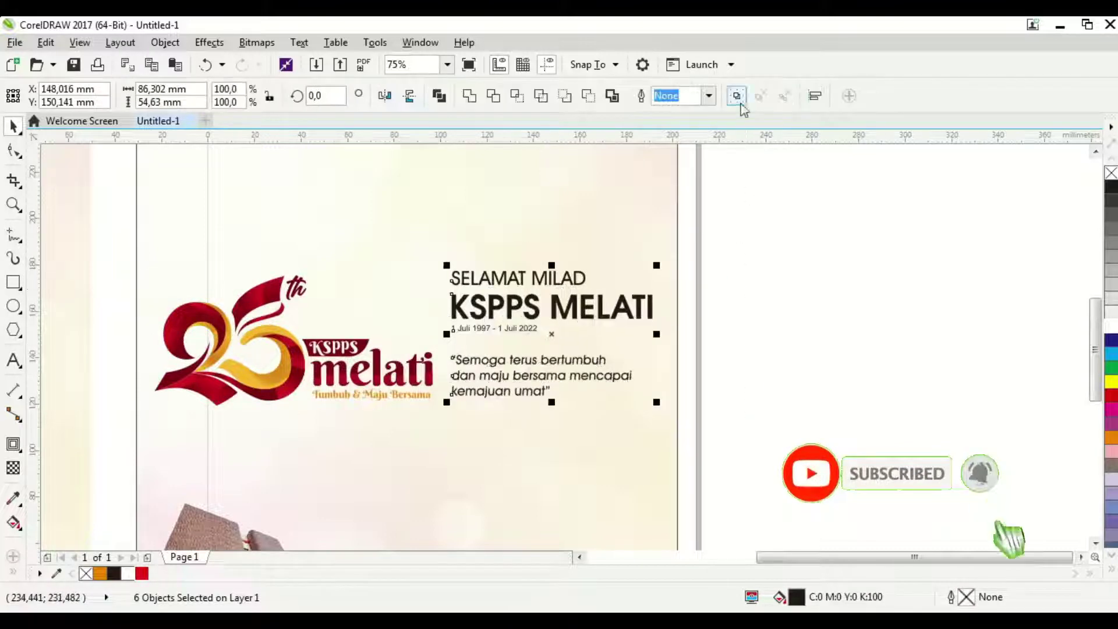
left_click_drag(742, 490, 144, 235)
key("e")
left_click(635, 311)
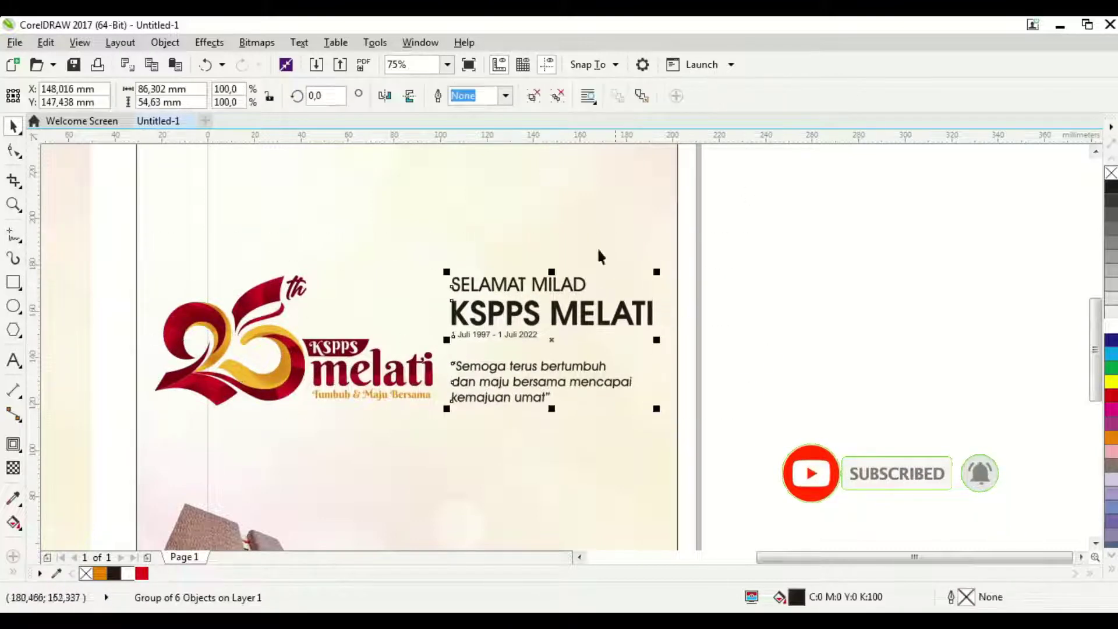
Fill "KSPPS MELATI" and "SELAMAT MILAD" in the second layout with red
left_click(650, 313, "ctrl")
left_click(1111, 396)
left_click(518, 285, "ctrl")
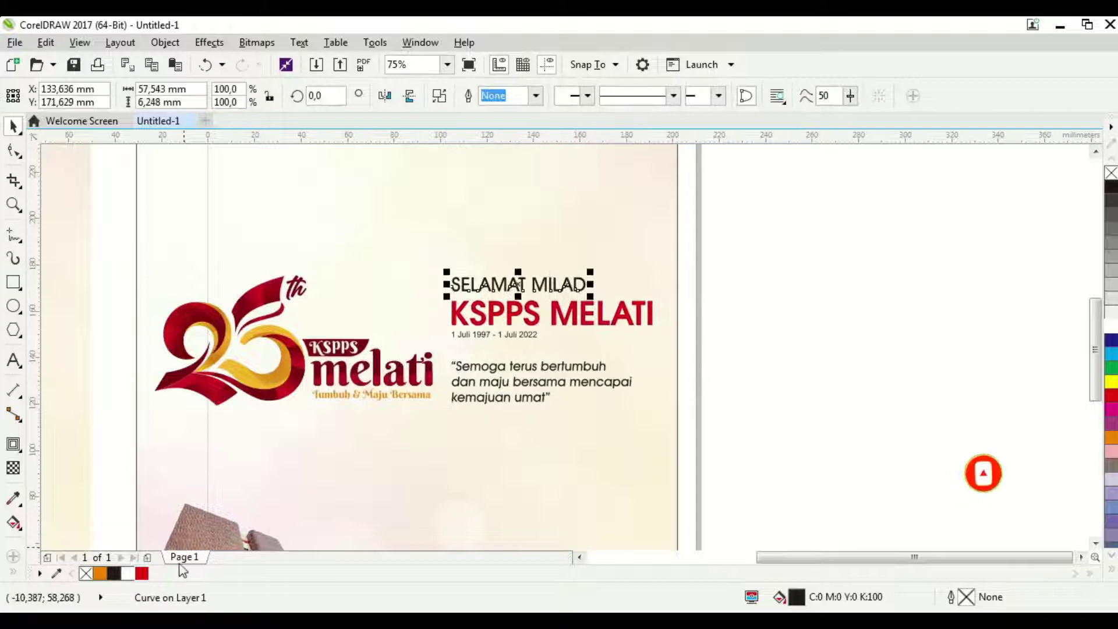
left_click(519, 336, "ctrl")
key("Tab")
key("Tab")
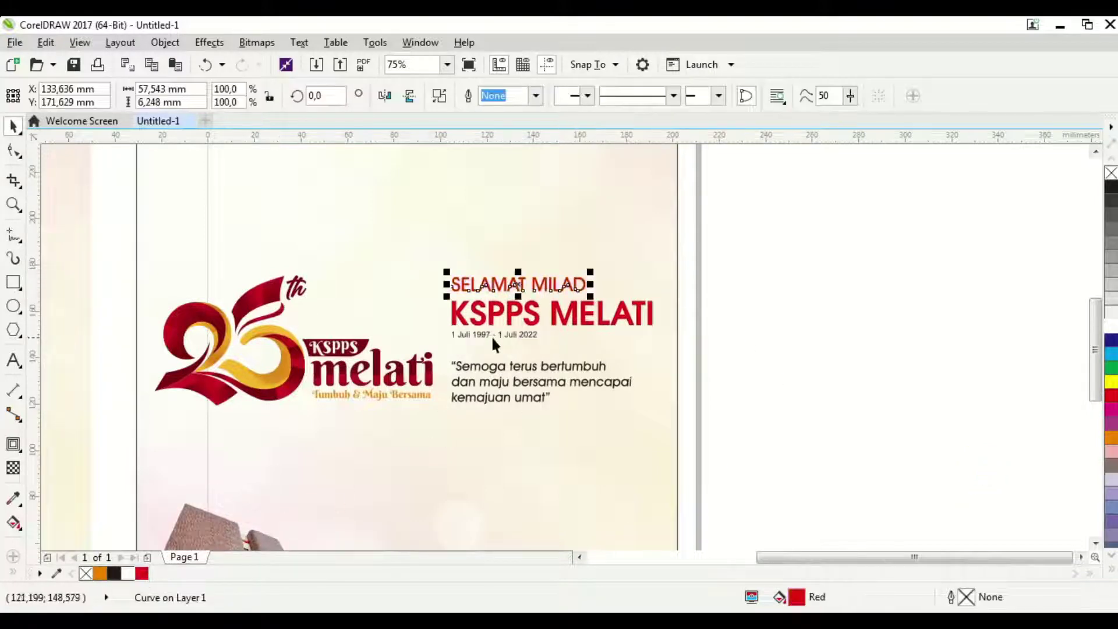
Fill the date line and the three quote lines in the second layout with orange
left_click(501, 339)
left_click(511, 334, "ctrl")
left_click(1111, 437)
left_click(572, 380, "ctrl")
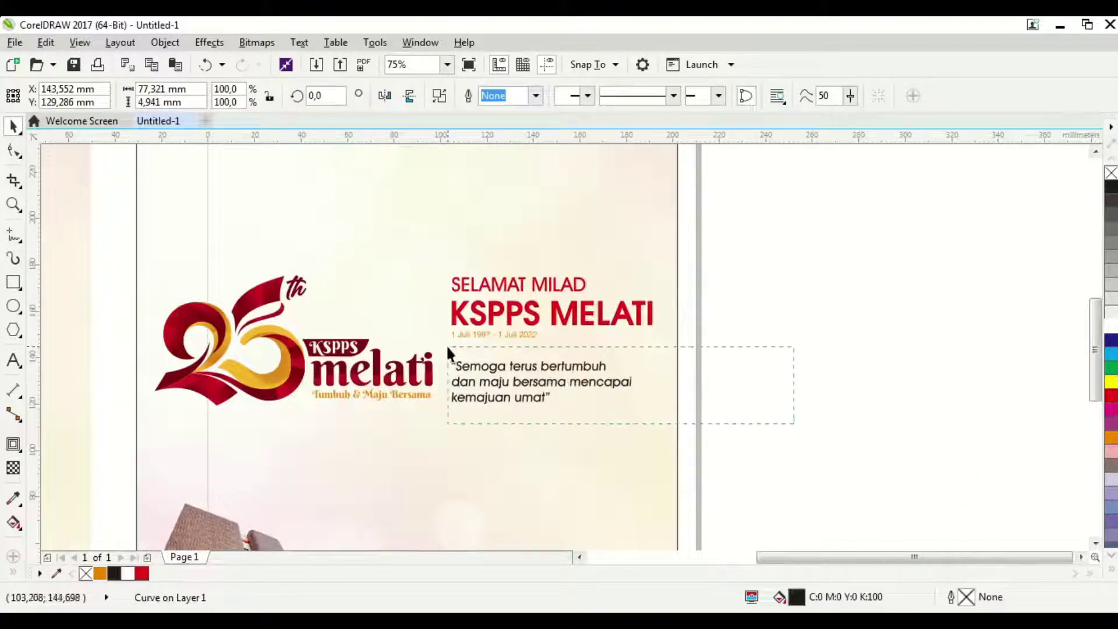
left_click_drag(446, 344, 446, 344)
left_click(1112, 437)
left_click(761, 357)
left_click(539, 285, "ctrl")
scroll(505, 338, "up", 2)
scroll(598, 401, "down", 2)
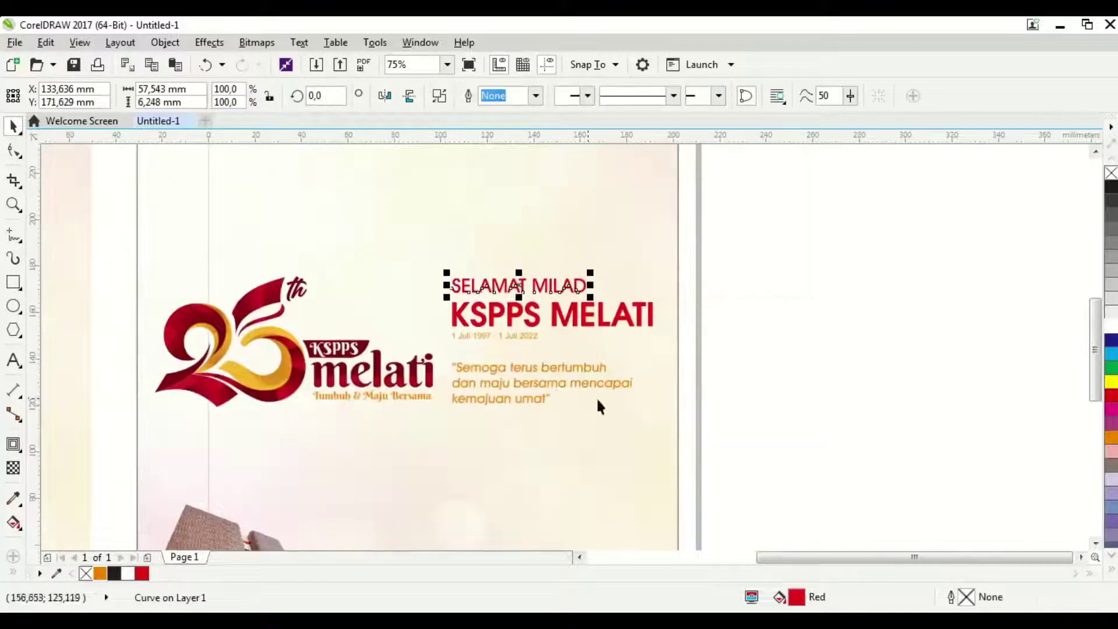
left_click(701, 397)
scroll(683, 358, "down", 2)
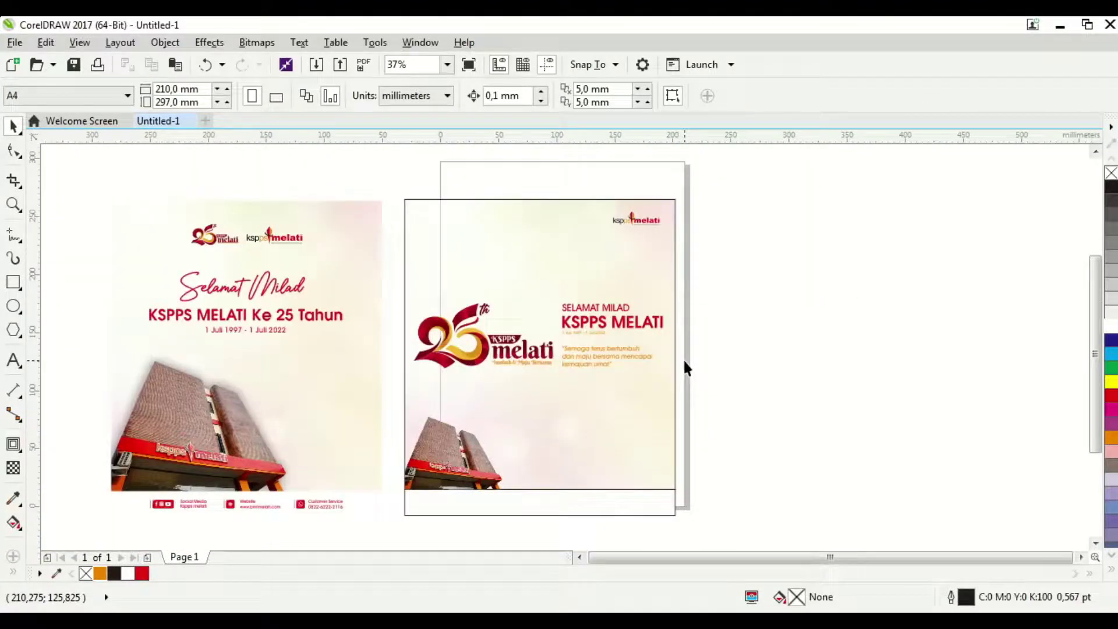
Remove the empty strip below the second layout and resize its background to a 232,833 mm square
left_click(614, 510)
left_click(509, 407)
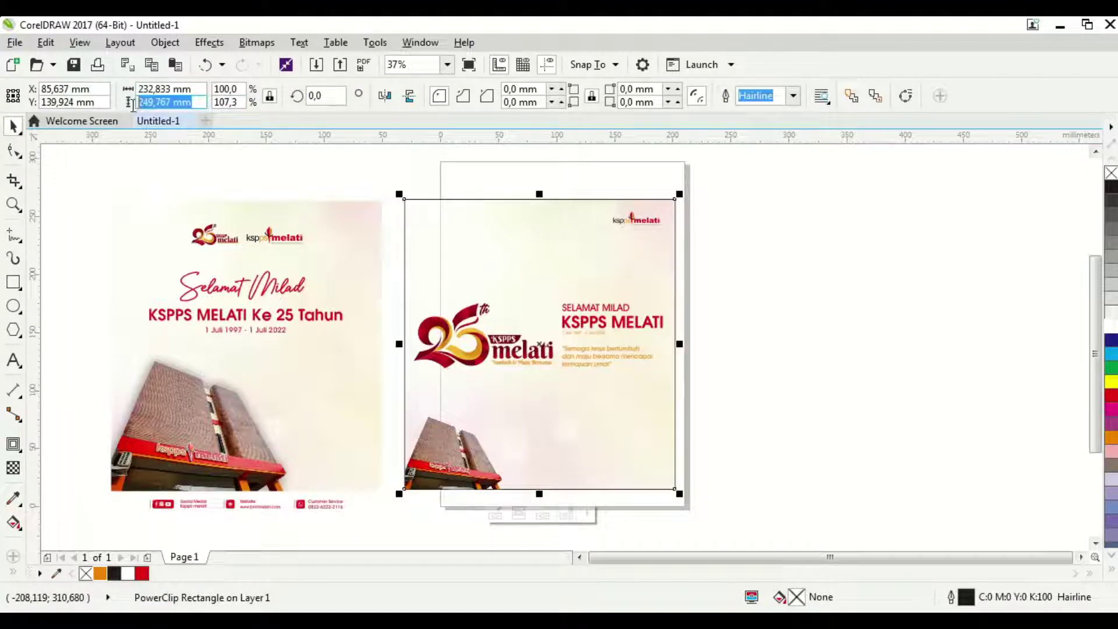
type("232,833")
key("Return")
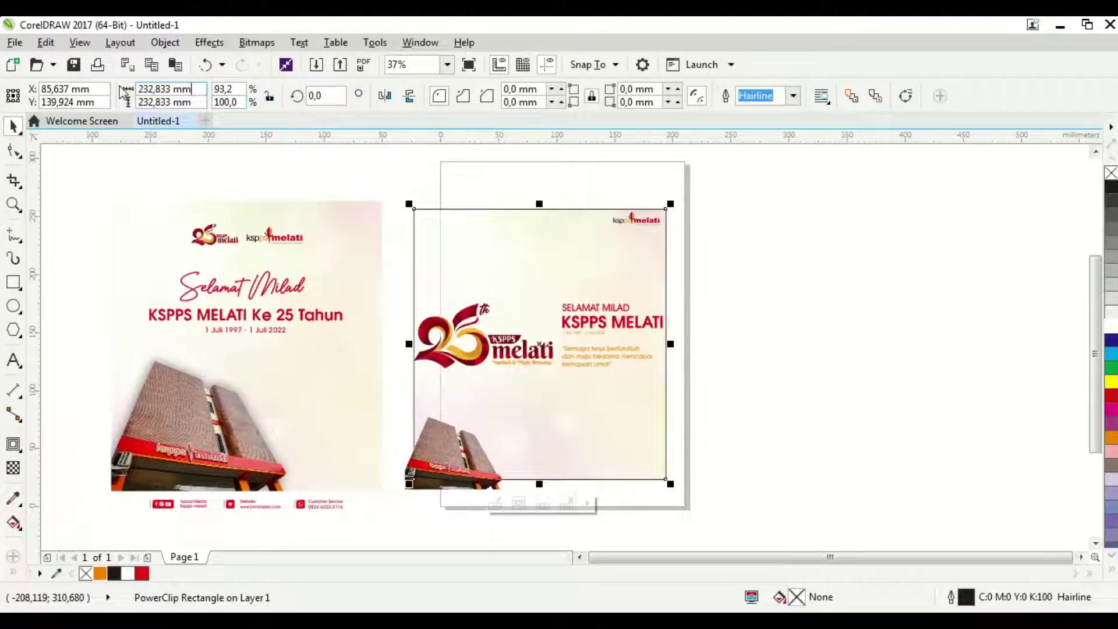
key("Return")
Align the building photo with the lower-left corner of the square background
left_click(753, 367)
scroll(554, 444, "up", 2)
left_click(642, 445)
left_click(561, 526, "shift")
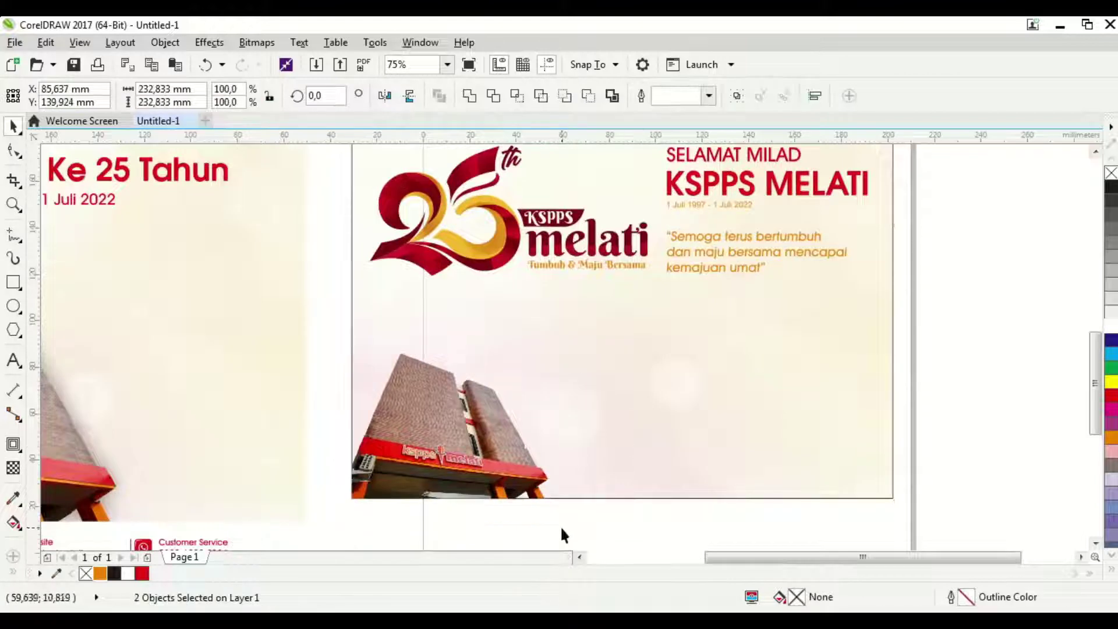
scroll(453, 327, "down", 2)
left_click(708, 323)
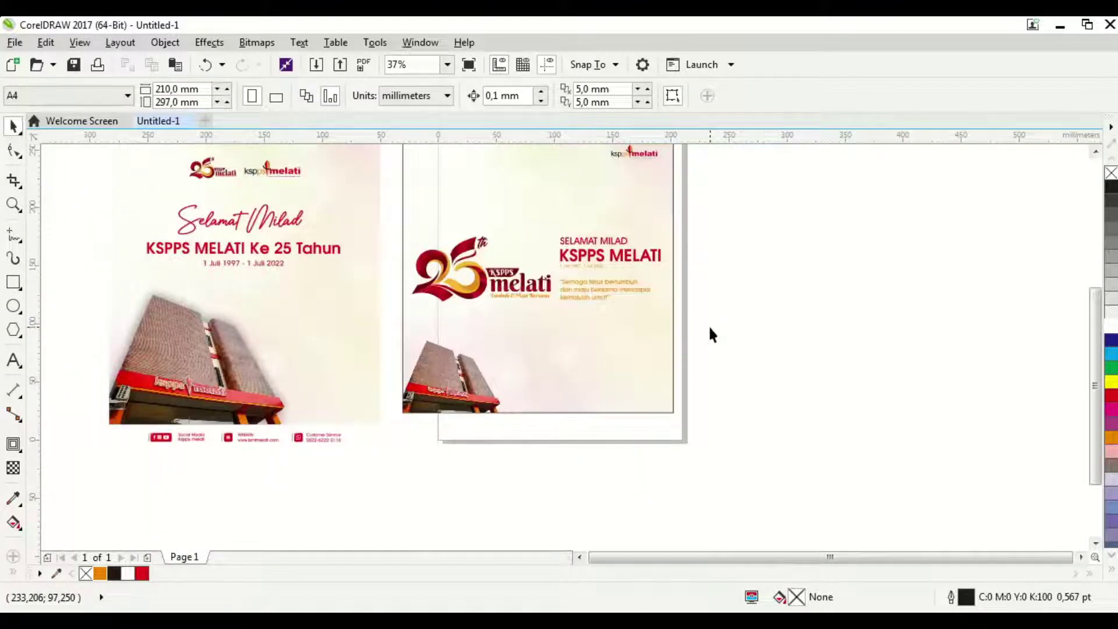
scroll(633, 278, "up", 2)
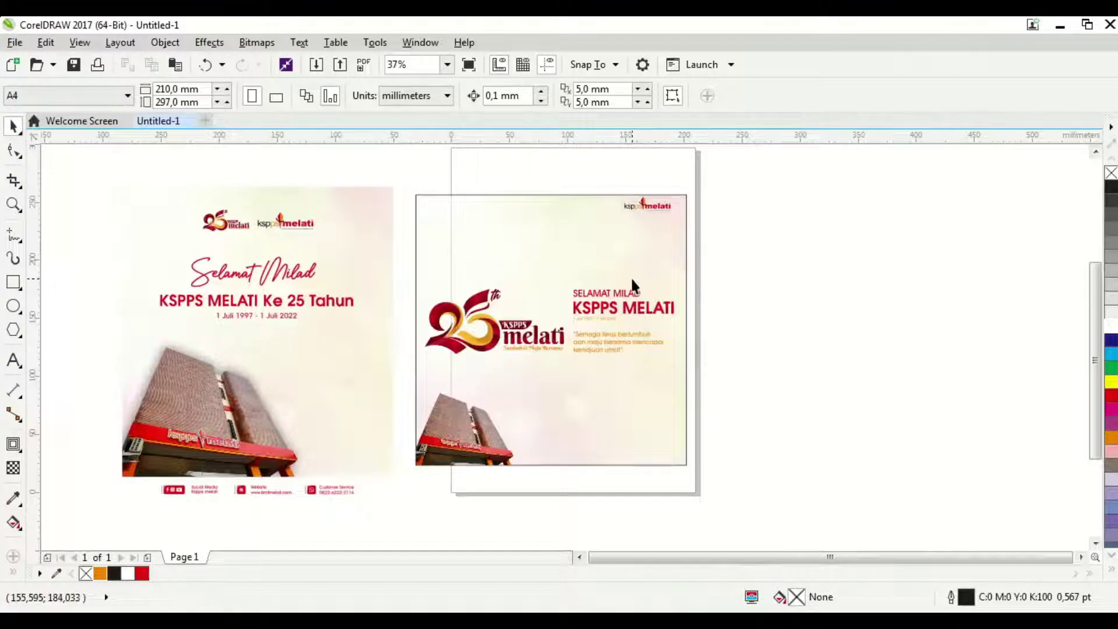
Move the anniversary logo to the upper-left area of the square layout
left_click_drag(727, 375, 564, 281)
left_click(516, 335)
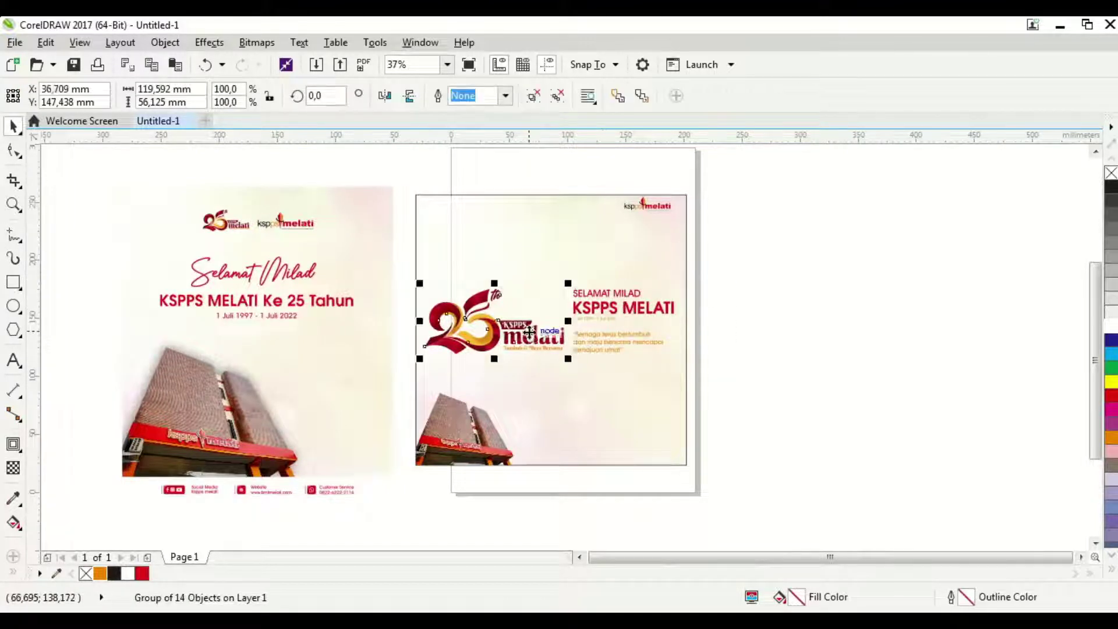
left_click_drag(516, 335, 536, 259)
Move the greeting, date and quote to the square's lower-right area, enlarge them and right-align the lines
left_click_drag(724, 361, 557, 279)
mouse_move(568, 357)
left_mouse_down()
mouse_move(502, 396)
mouse_move(532, 407)
mouse_move(624, 358)
mouse_move(582, 350)
left_mouse_up()
left_click_drag(724, 424, 540, 350)
scroll(560, 349, "up", 2)
left_click_drag(609, 350, 679, 349)
scroll(582, 291, "down", 2)
left_click_drag(578, 267, 574, 283)
left_click_drag(708, 428, 551, 326)
left_click_drag(646, 344, 668, 355)
Move the small KSPPS Melati logo slightly lower in the square's upper-right corner
left_click(675, 201)
scroll(676, 201, "up", 2)
left_click_drag(675, 201, 687, 244)
scroll(684, 236, "down", 2)
left_click(810, 261)
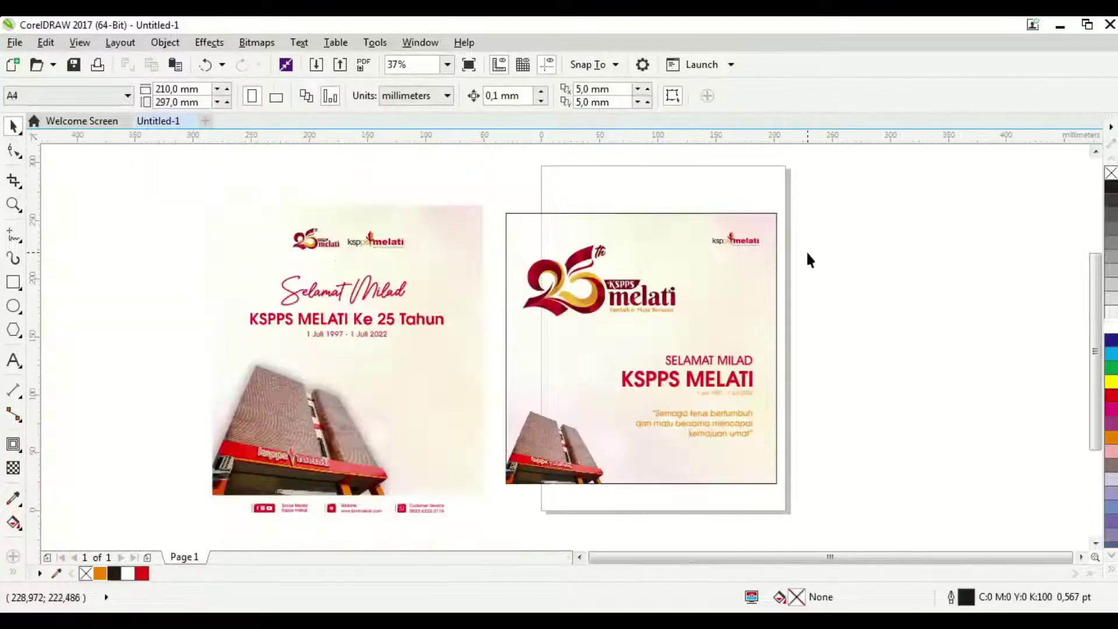
Copy the first layout's contact row into the second layout, scaled down and placed below the quote
left_click_drag(410, 515, 736, 462)
scroll(734, 469, "up", 2)
key("Escape")
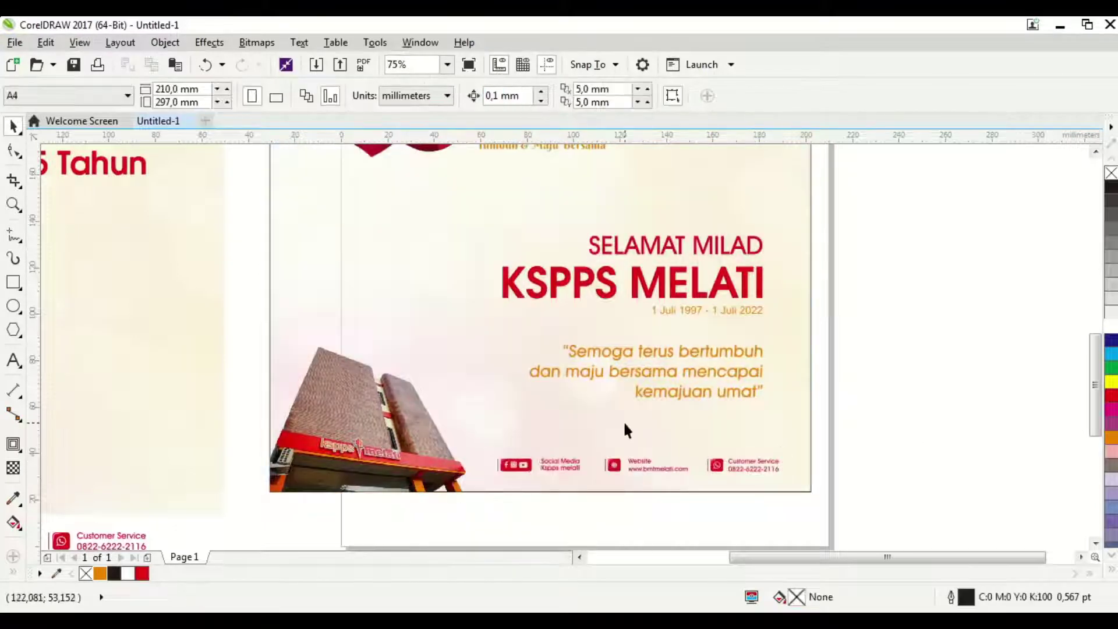
scroll(736, 411, "down", 2)
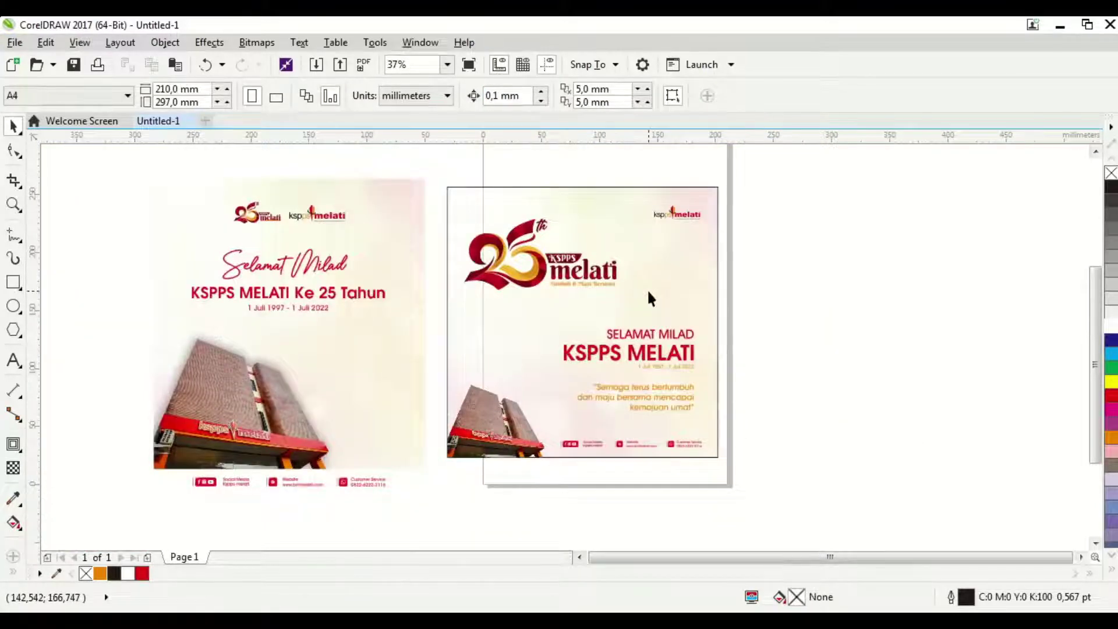
Fill the "Selamat Milad" script text in the first layout with orange
left_click(368, 288)
scroll(368, 288, "up", 2)
left_click(100, 574)
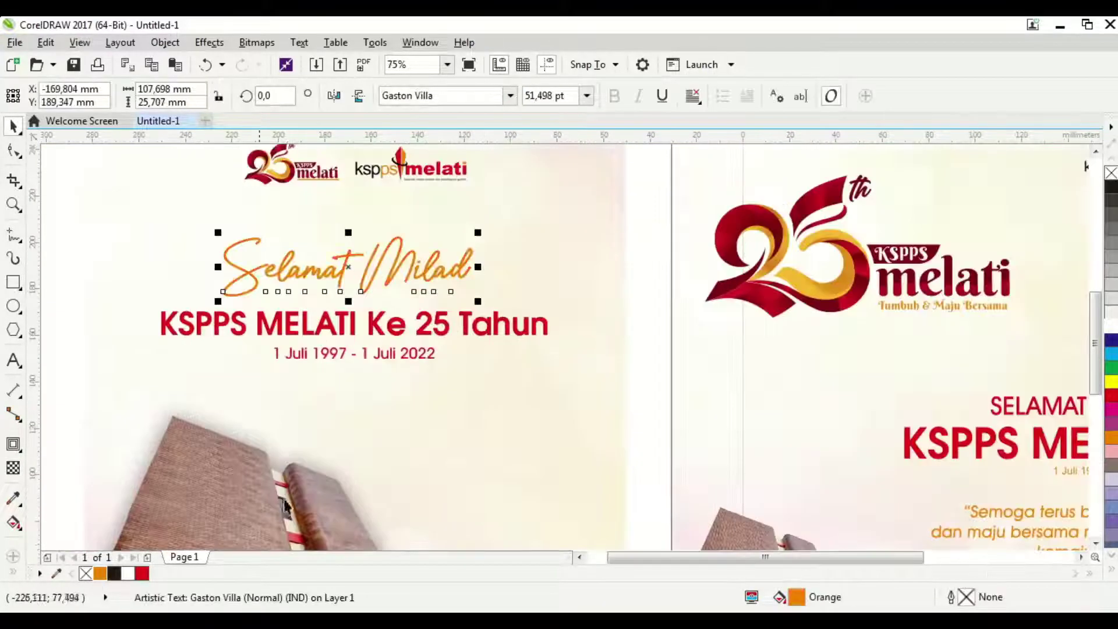
scroll(424, 286, "down", 2)
key("Escape")
Apply a vertical red-to-orange gradient fill to "KSPPS MELATI Ke 25 Tahun"
left_click(425, 291)
scroll(425, 291, "up", 4)
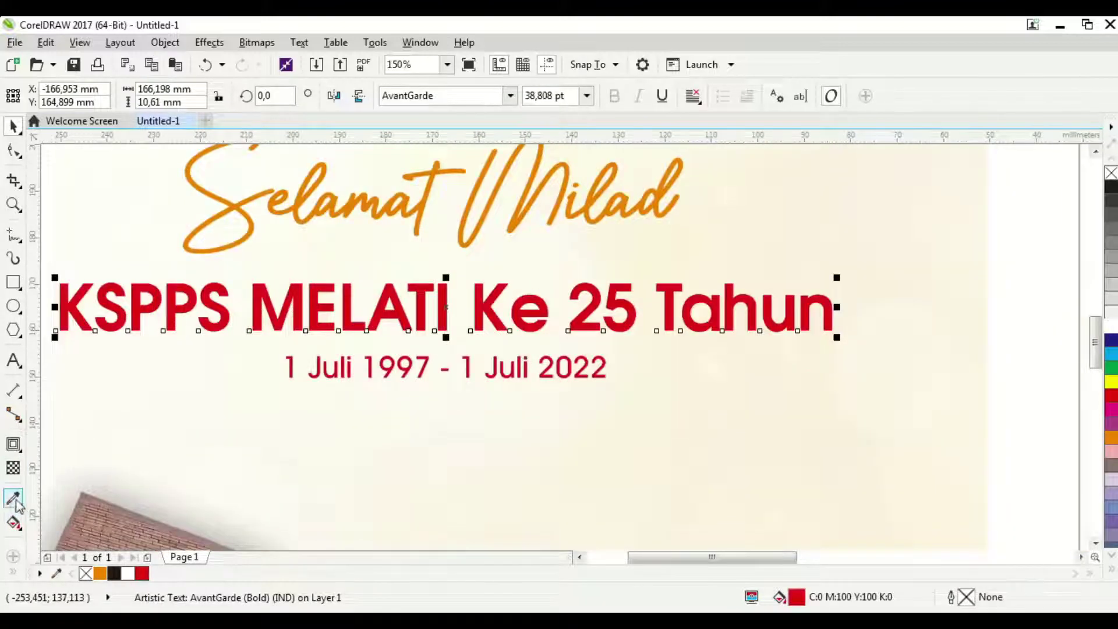
key("g")
scroll(270, 394, "up", 2)
left_click_drag(310, 296, 310, 365)
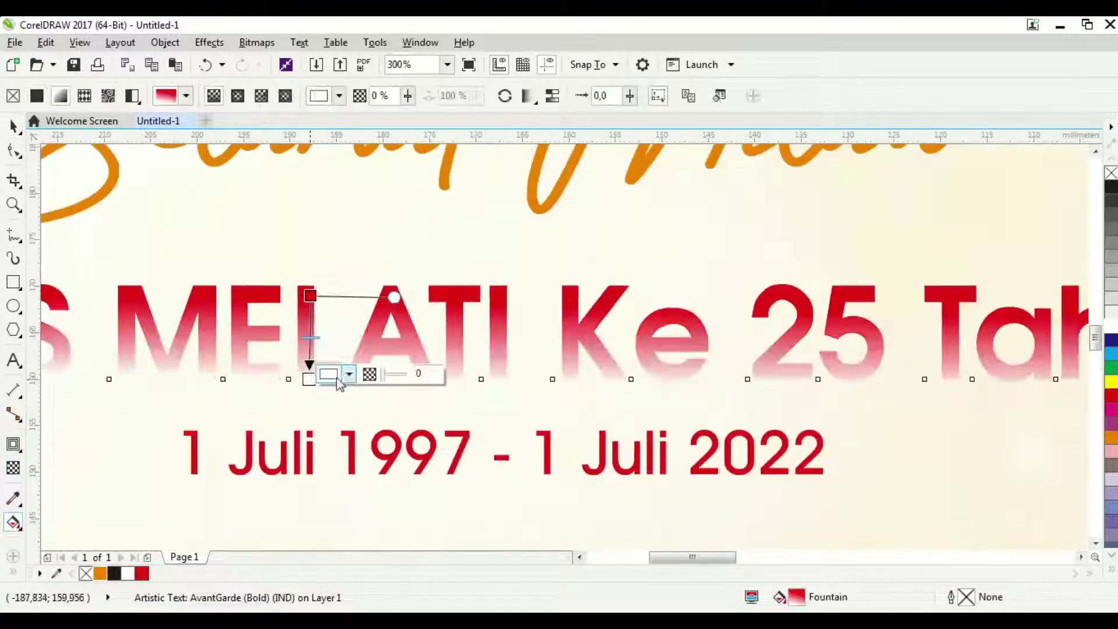
left_click(349, 373)
left_click(249, 391)
scroll(120, 179, "down", 2)
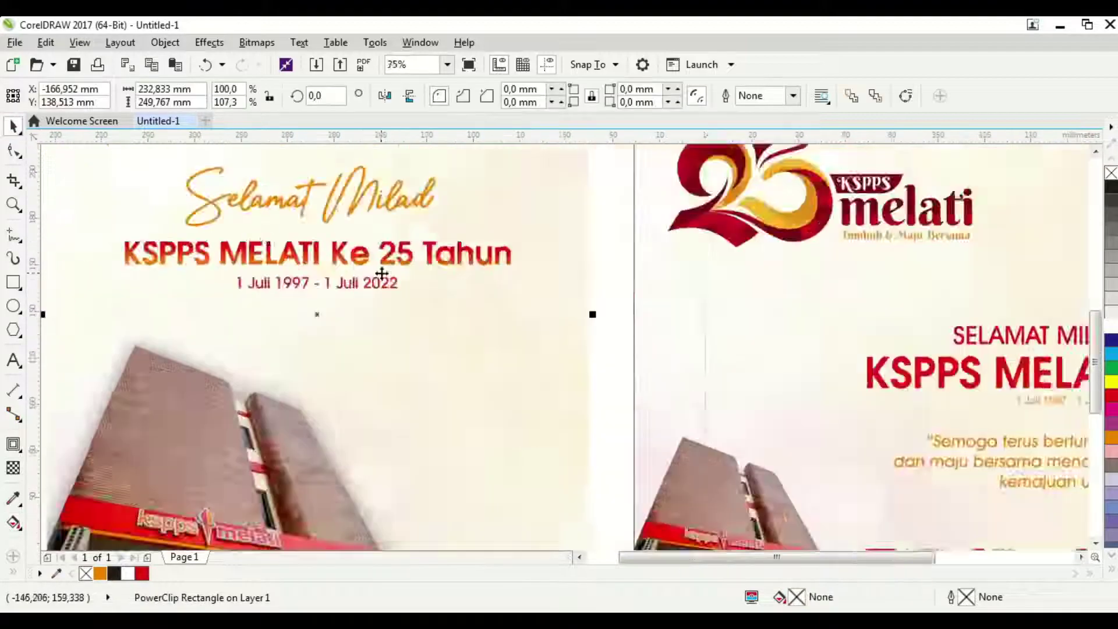
key("Escape")
Convert "Selamat Milad" to curves and give it a soft drop shadow with opacity 50 and feathering 15
left_click(349, 236)
key("ctrl+q")
left_click(13, 444)
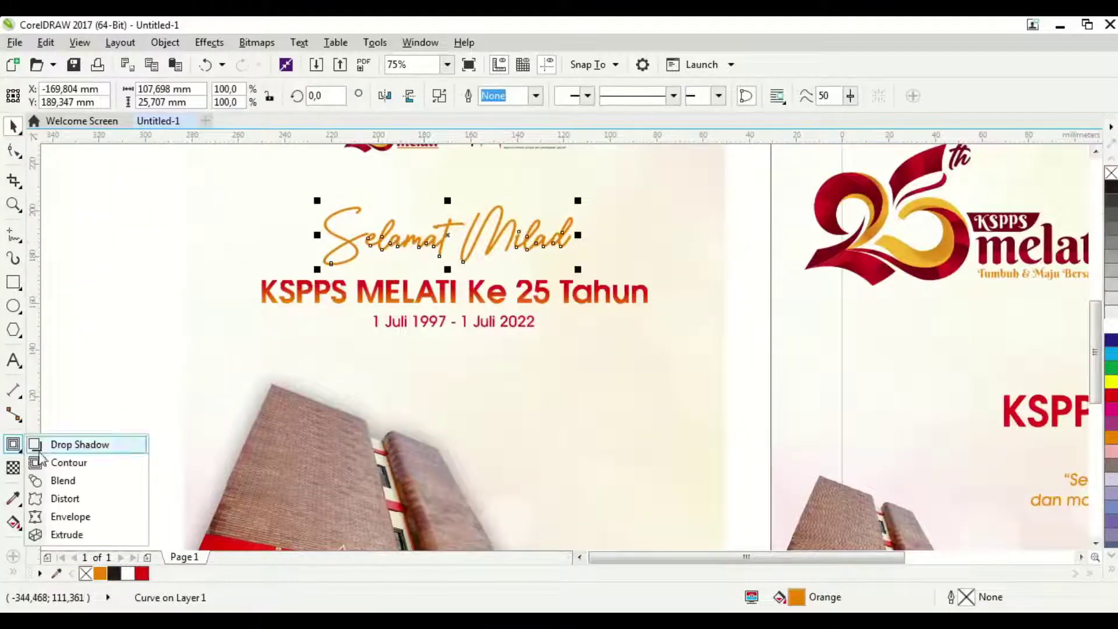
left_click(78, 461)
scroll(165, 254, "up", 2)
left_click_drag(163, 250, 612, 250)
scroll(612, 249, "up", 2)
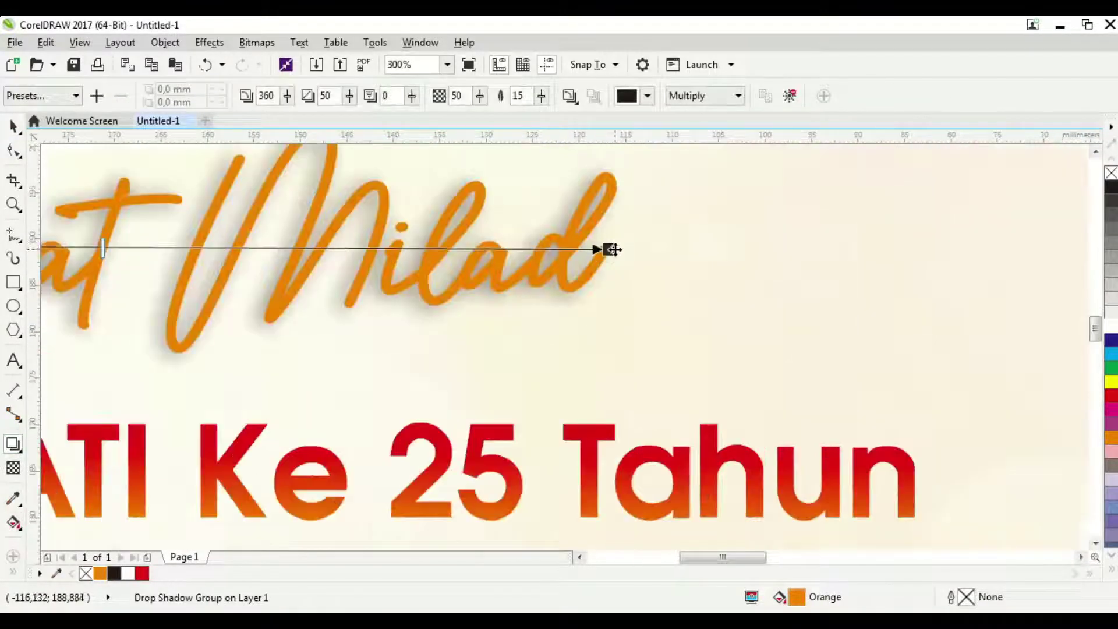
scroll(615, 248, "down", 4)
Change the fill of the shadowed "Selamat Milad" text to white
left_click(13, 125)
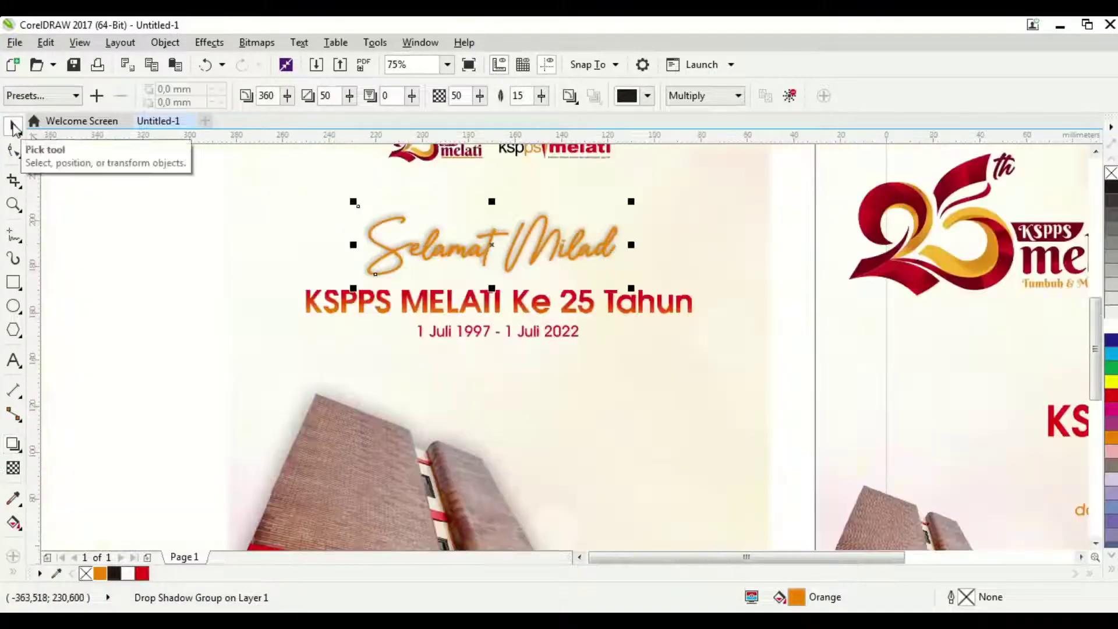
scroll(611, 256, "up", 2)
left_click(437, 240)
scroll(390, 263, "down", 2)
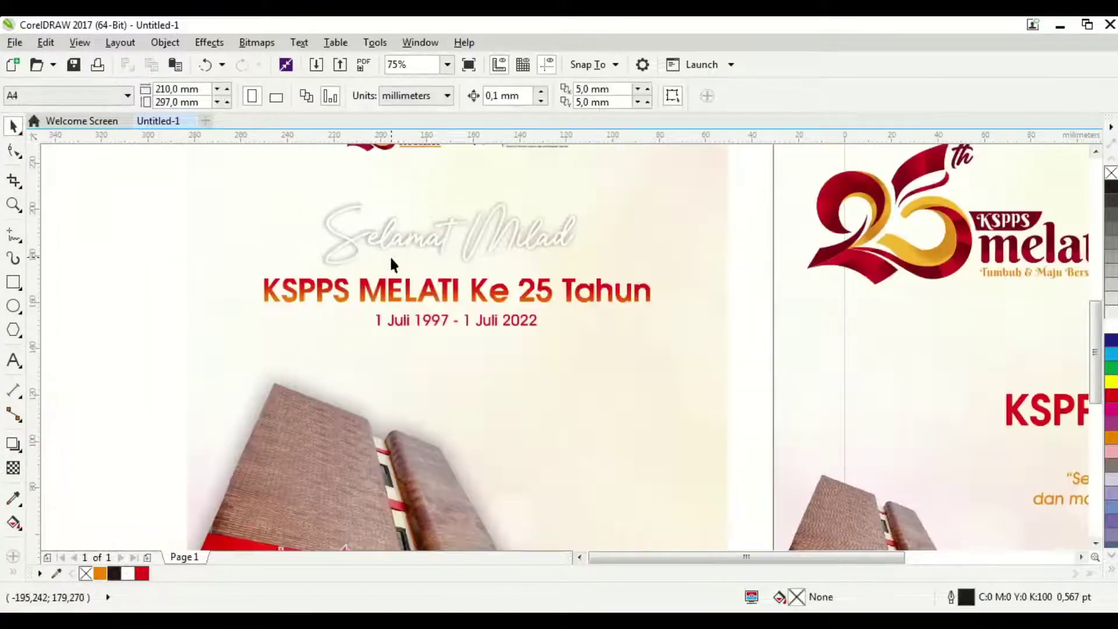
scroll(451, 242, "up", 1)
scroll(425, 252, "down", 1)
scroll(432, 328, "down", 2)
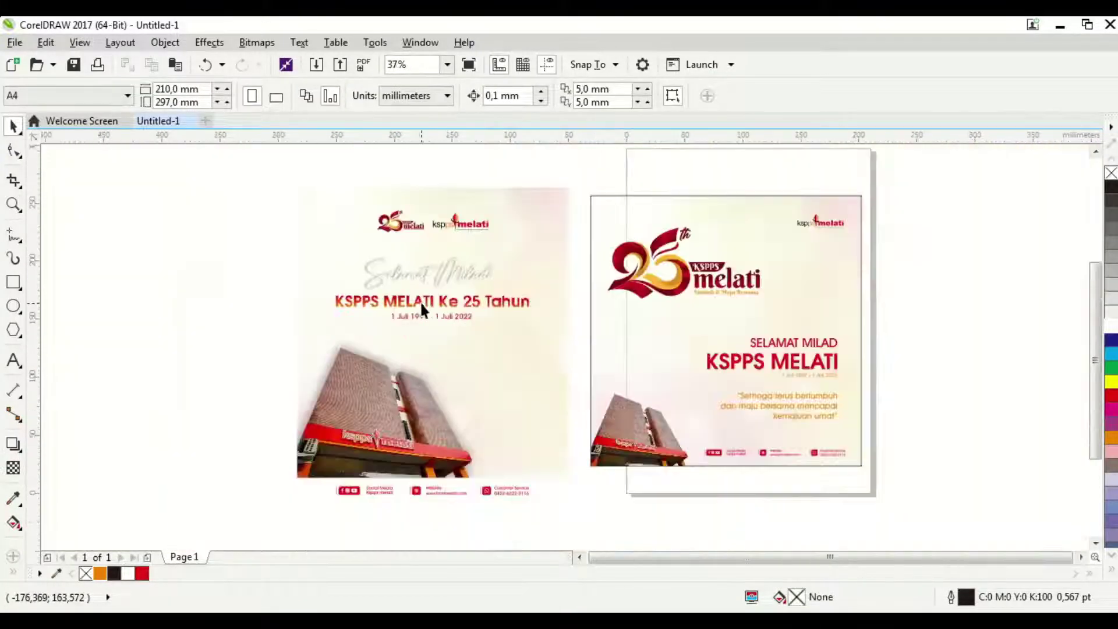
Fill the first layout's date line with orange and nudge it slightly lower beneath the gradient heading
left_click(420, 302)
key("Escape")
scroll(424, 313, "up", 2)
scroll(463, 313, "down", 2)
scroll(463, 312, "up", 2)
left_click(462, 313)
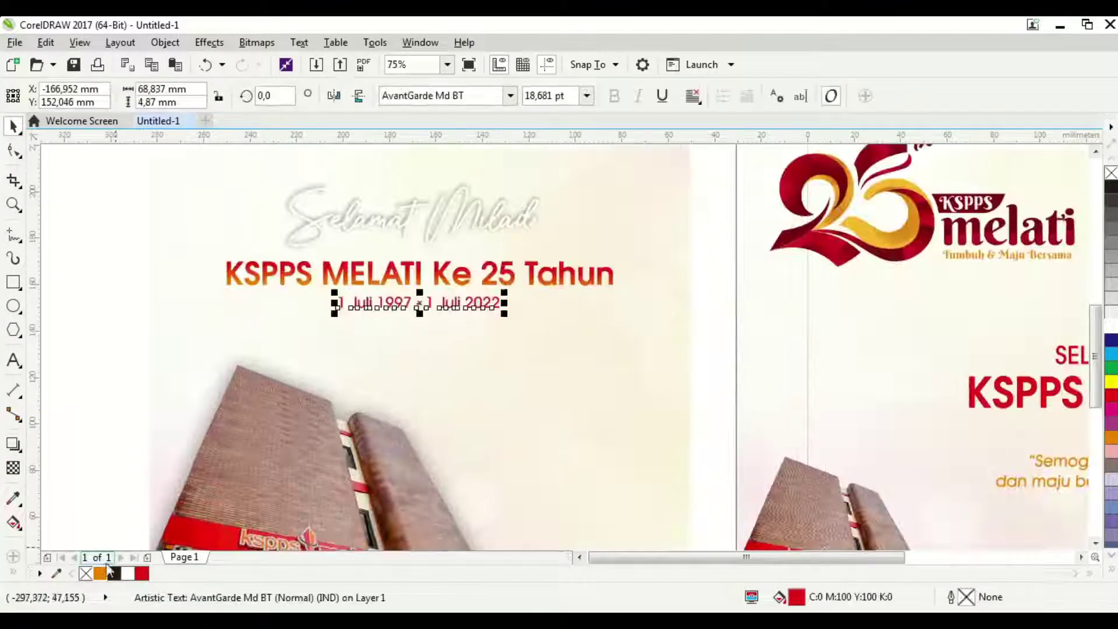
left_click(99, 573)
key("Escape")
scroll(212, 319, "down", 2)
scroll(431, 300, "up", 2)
left_click(431, 300)
scroll(428, 303, "down", 2)
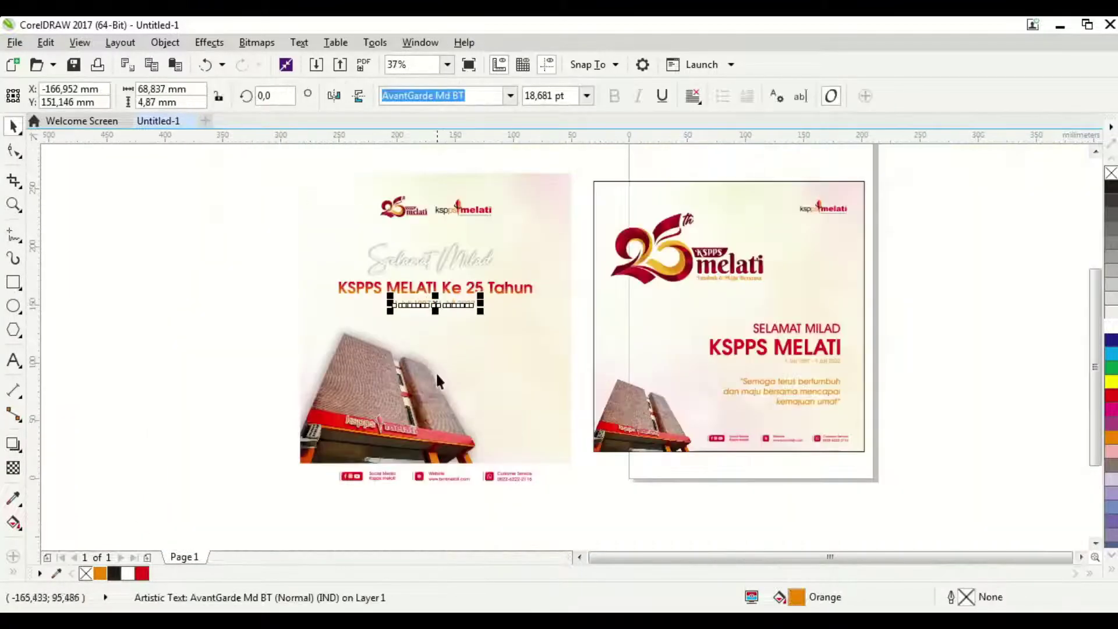
Place a copy of the building photo inside the first layout's background frame and open the frame's contents for editing
left_click(394, 415)
left_click(165, 43)
mouse_move(192, 187)
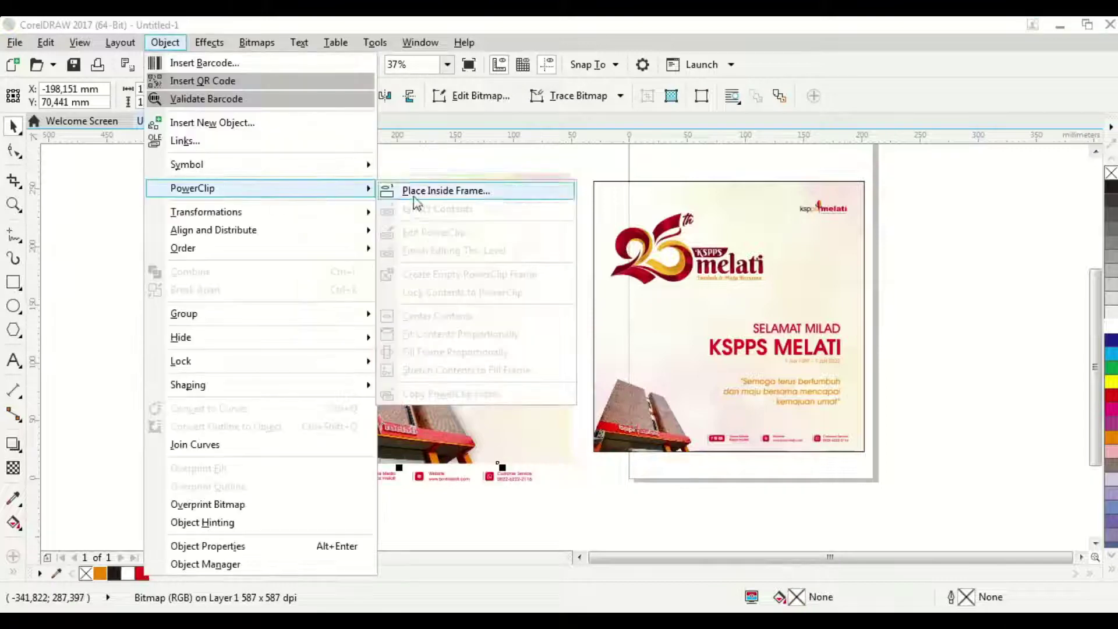
left_click(433, 187)
left_click(525, 222)
double_click(361, 396)
Enlarge the building photo inside the background frame proportionally to about 378 mm wide by 252 mm high
left_click_drag(360, 389, 368, 409)
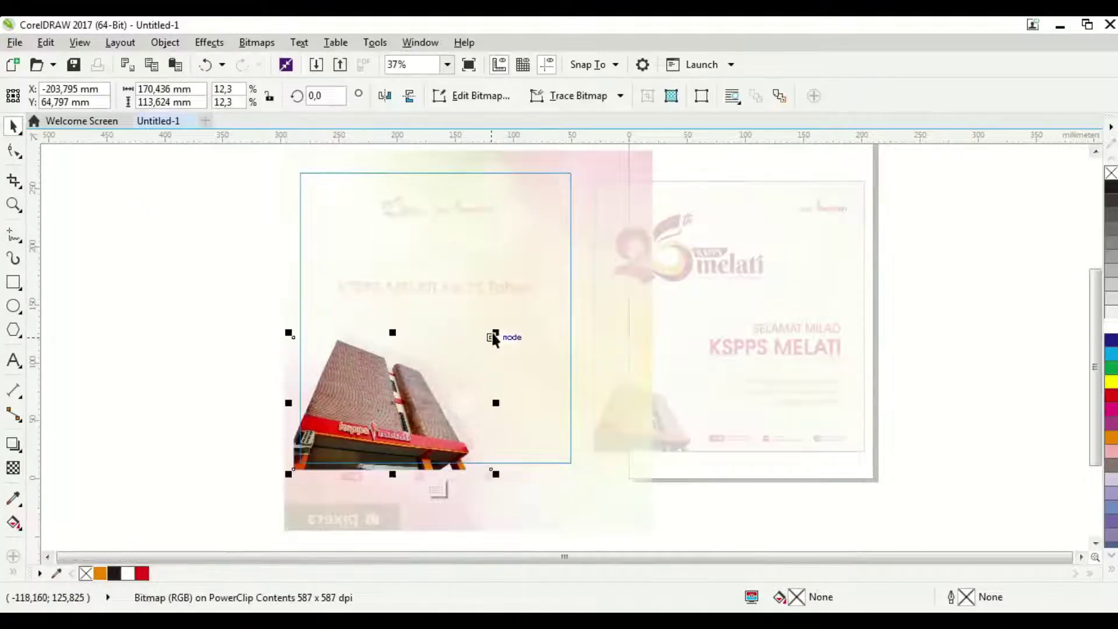
left_click_drag(492, 332, 670, 227)
left_click_drag(523, 341, 512, 371)
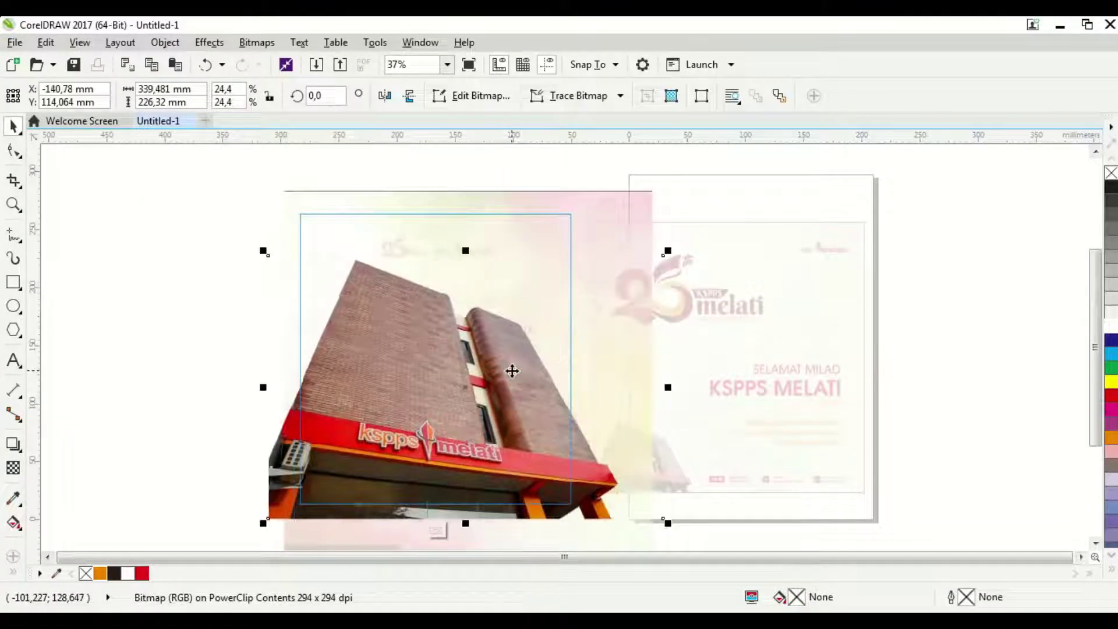
left_click_drag(669, 239, 706, 217)
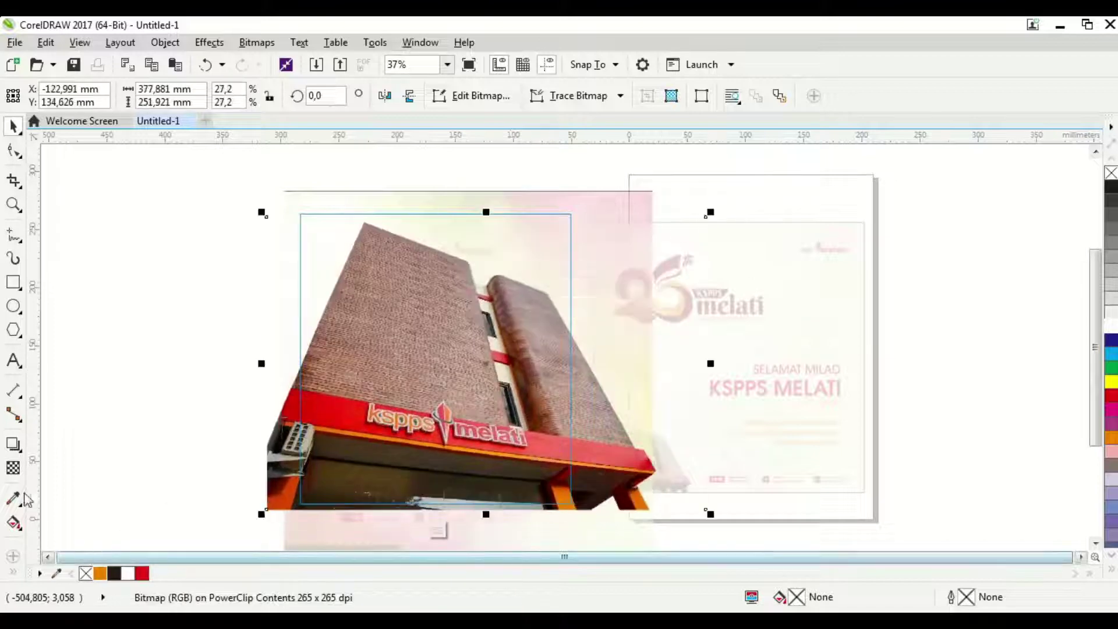
Apply uniform transparency to the enlarged building and reposition it so its base meets the lower edge of the frame
left_click(13, 468)
left_click(36, 95)
left_click(13, 124)
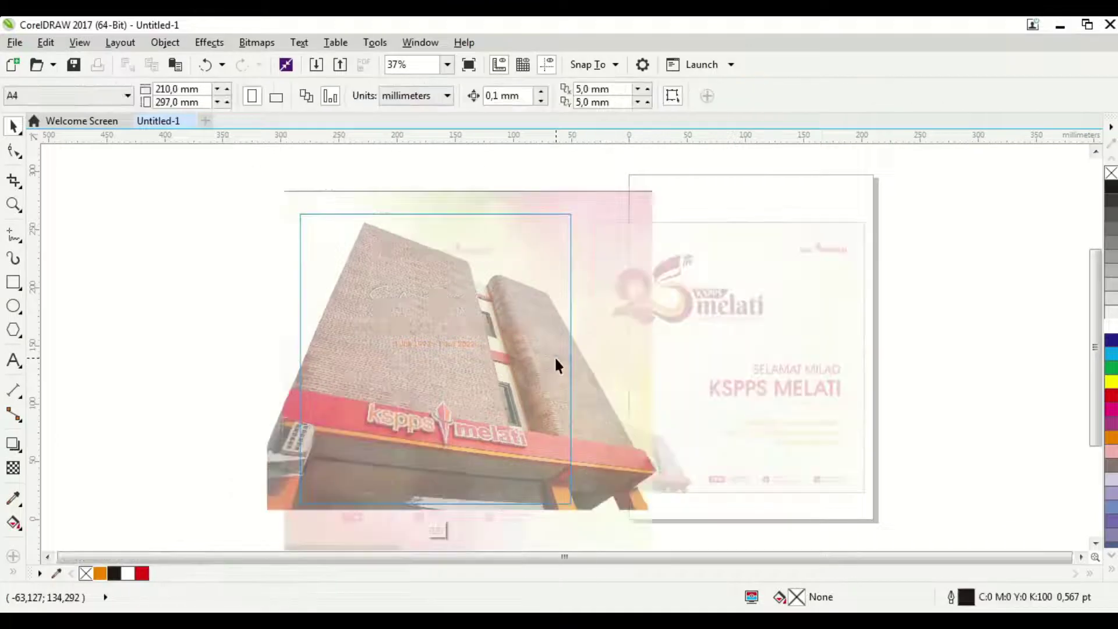
left_click_drag(555, 356, 494, 377)
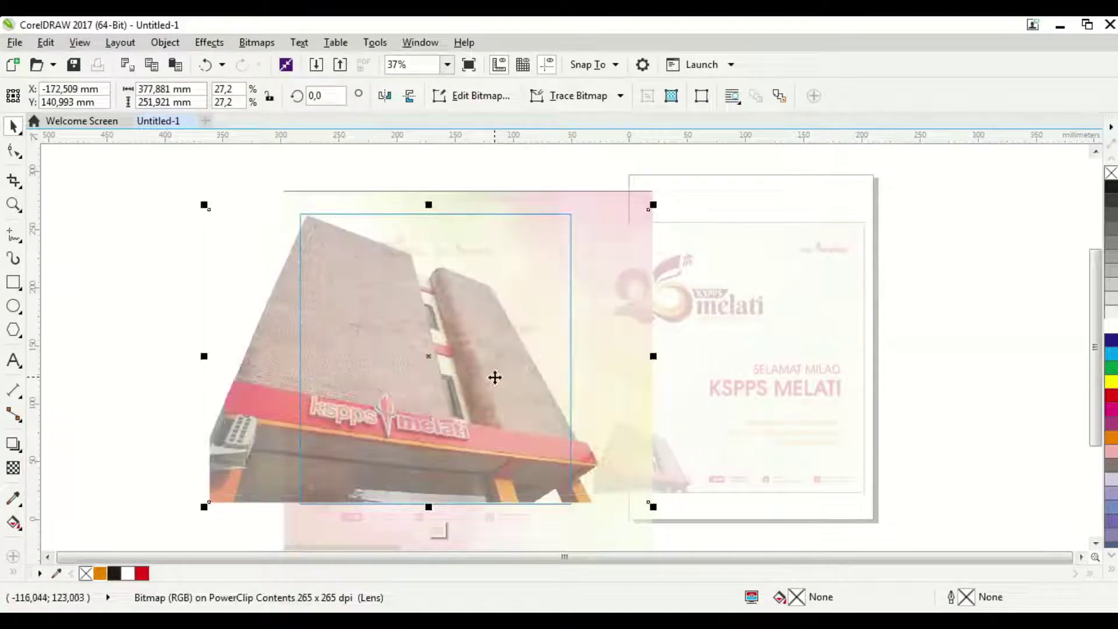
left_click_drag(654, 509, 658, 508)
Increase the enlarged building's transparency so it fades further into the background, and finish editing the frame's contents
left_click(13, 467)
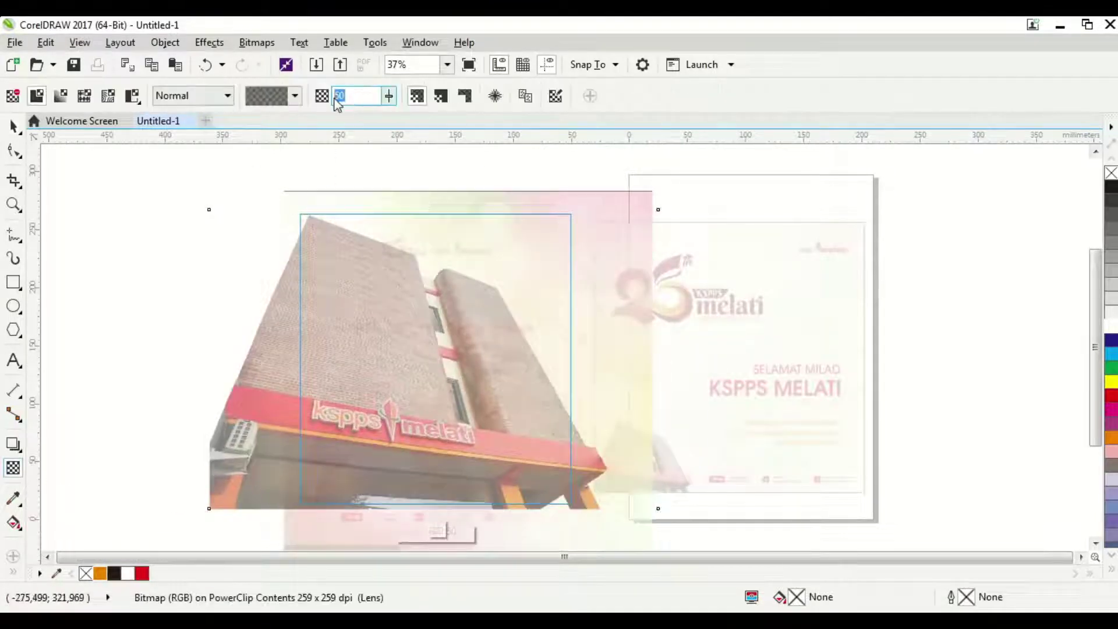
type("7")
key("Return")
left_click(99, 260, "ctrl")
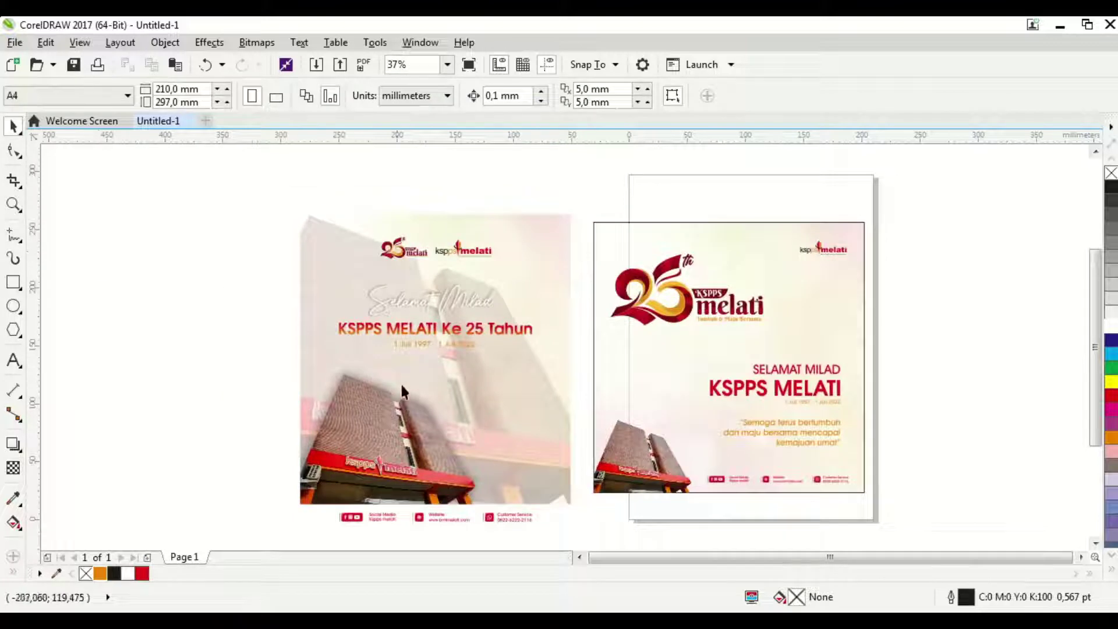
Replace the gradient on "KSPPS MELATI Ke 25 Tahun" with a solid dark red fill, C:44 M:100 Y:100 K:13
scroll(456, 292, "up", 3)
left_click(446, 362)
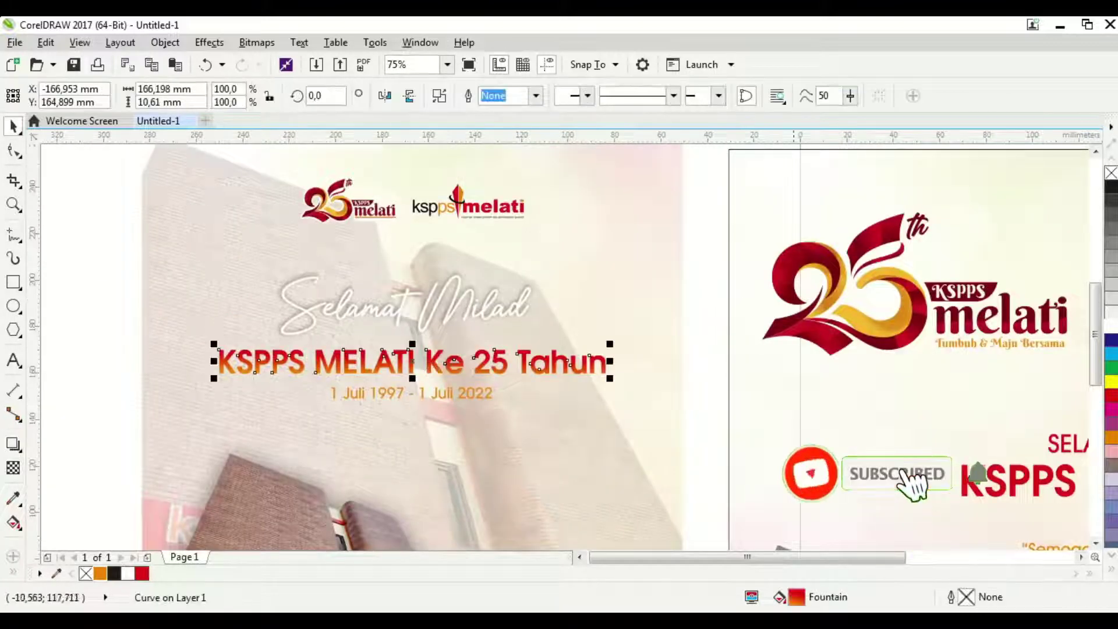
double_click(796, 595)
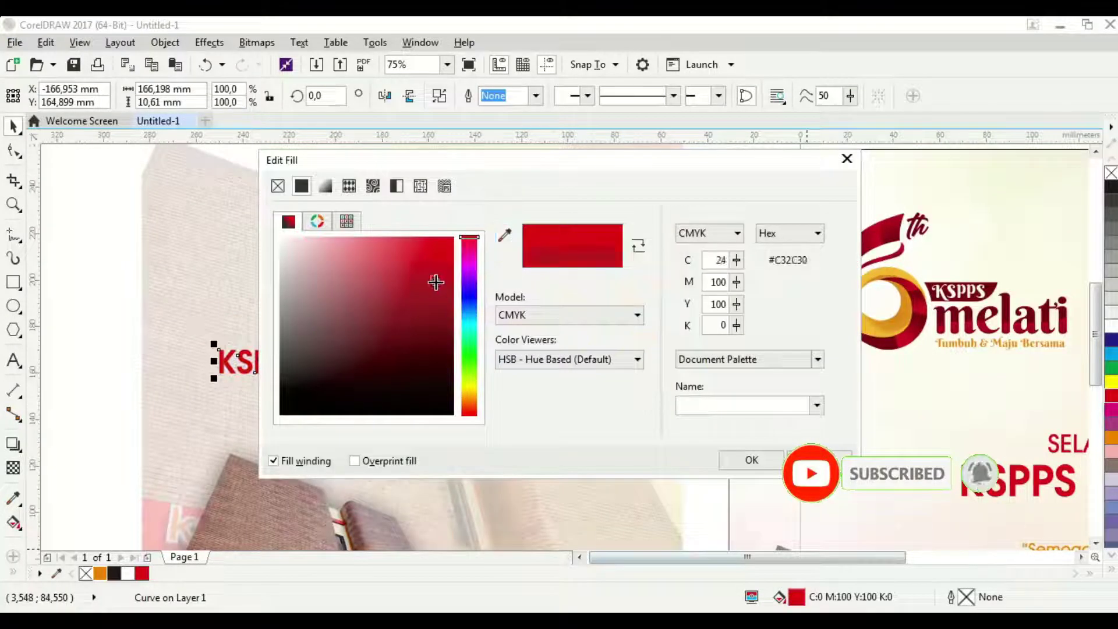
left_click(751, 465)
Fill the date line "1 Juli 1997 - 1 Juli 2022" with the same dark red as the heading
key("Tab")
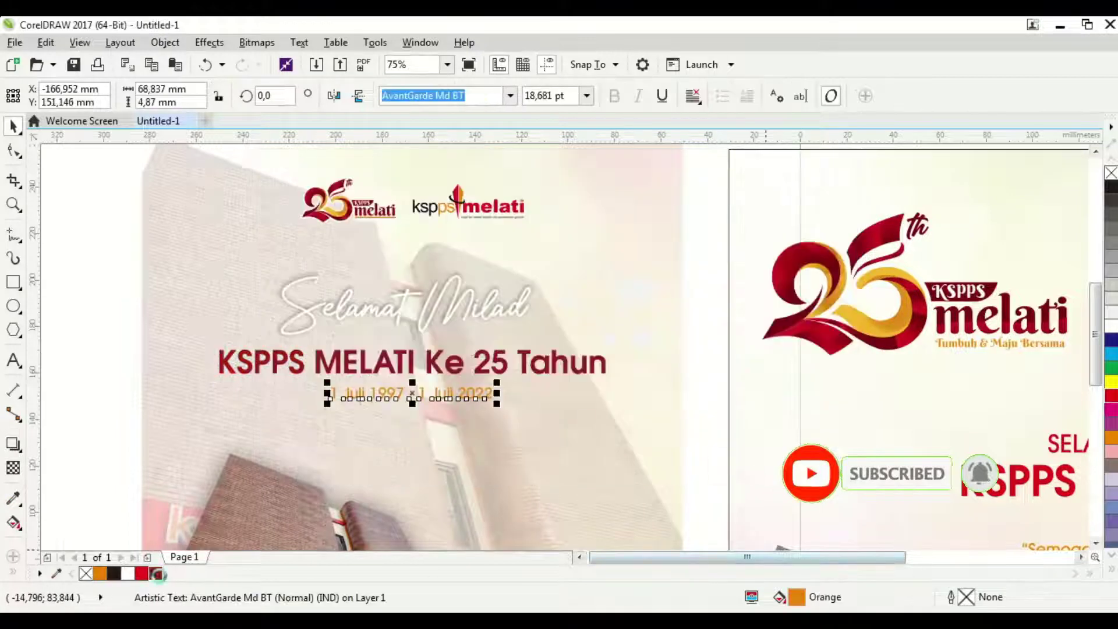
left_click(156, 574)
left_click(621, 408)
Nudge the heading and date line slightly lower, leaving more space between them and beneath "Selamat Milad"
left_click_drag(621, 408, 661, 356)
left_click(618, 341)
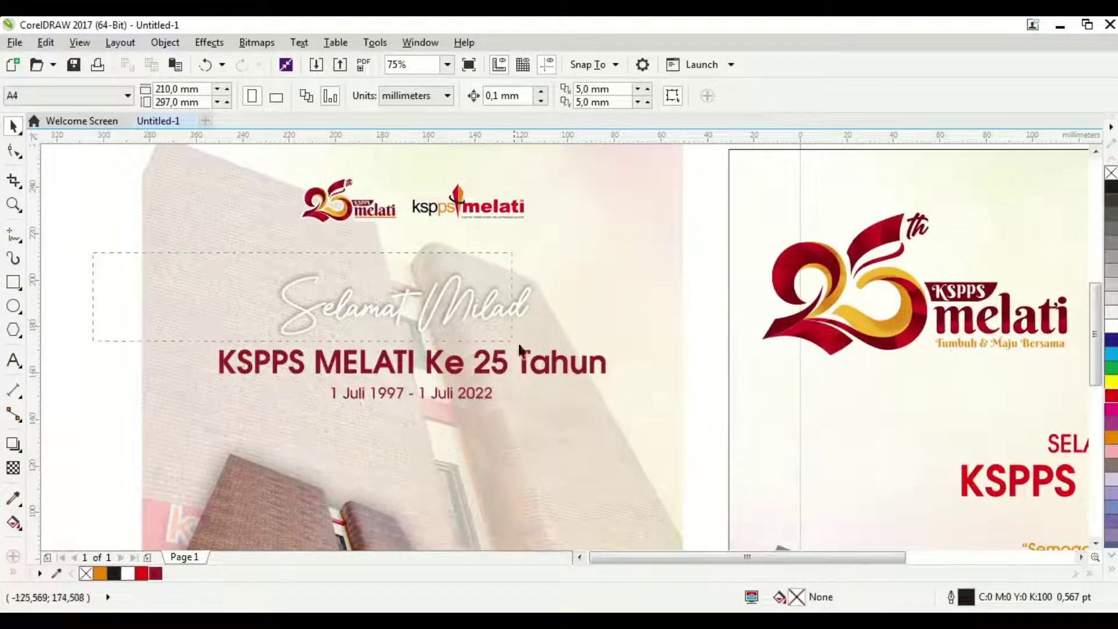
left_click_drag(519, 346, 521, 347)
left_click_drag(704, 419, 193, 345)
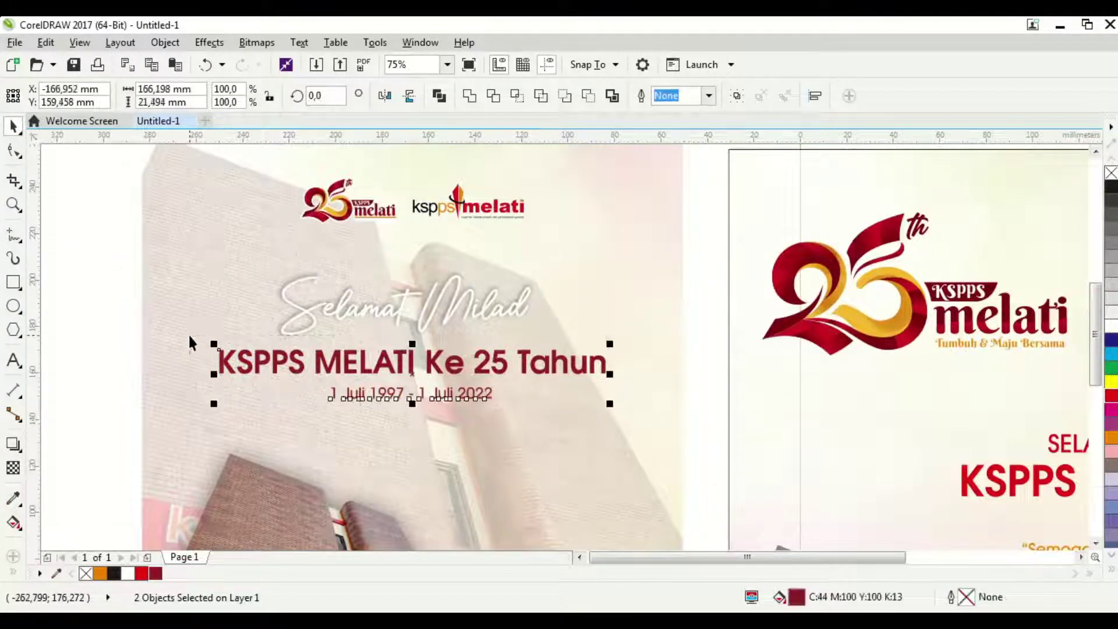
left_click_drag(708, 434, 314, 375)
Apply a new drop shadow to the white "Selamat Milad" text with opacity 82 and feathering 15
left_click(523, 285)
left_click(512, 303)
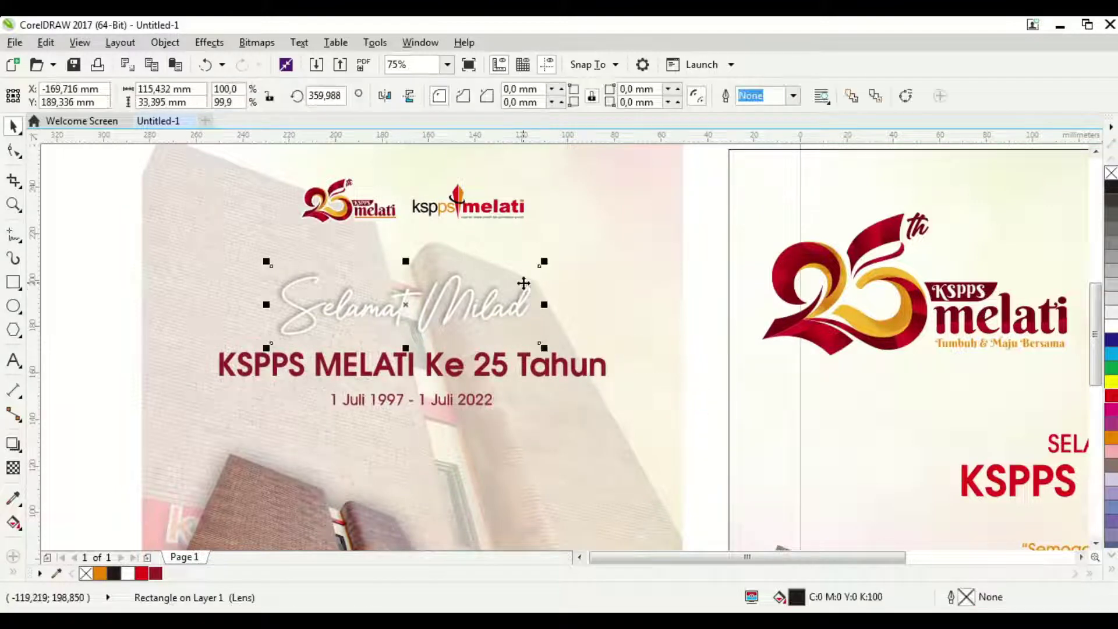
left_click(13, 444)
left_click_drag(382, 332, 524, 304)
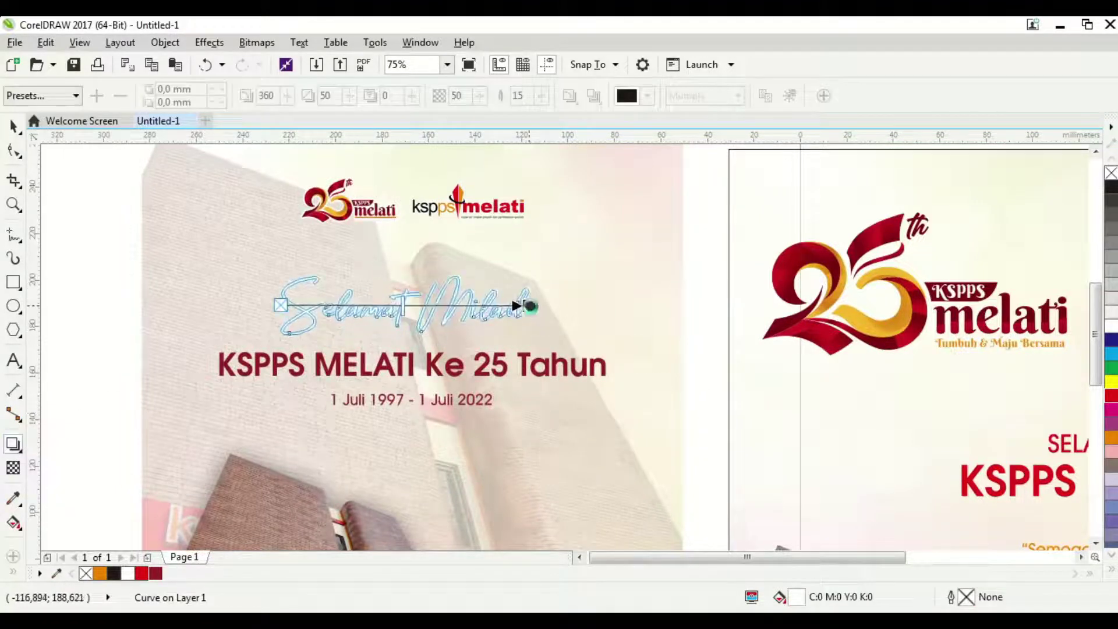
scroll(524, 304, "up", 2)
left_click_drag(285, 307, 443, 307)
scroll(495, 345, "down", 2)
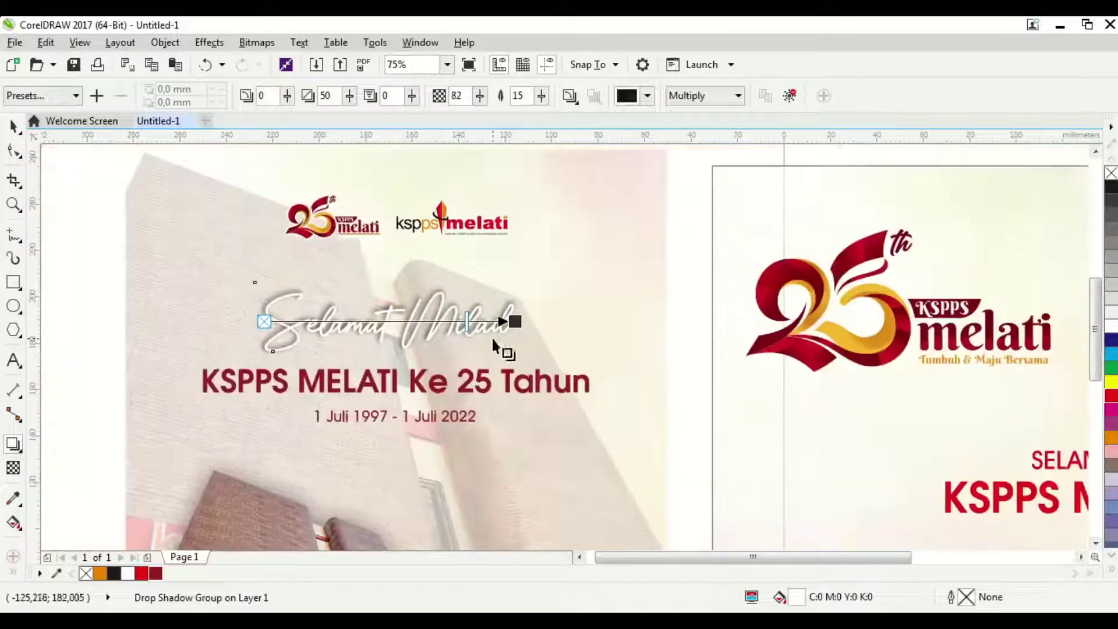
left_click(13, 126)
Delete the entire square second layout, keeping only the restyled first poster
scroll(416, 358, "down", 2)
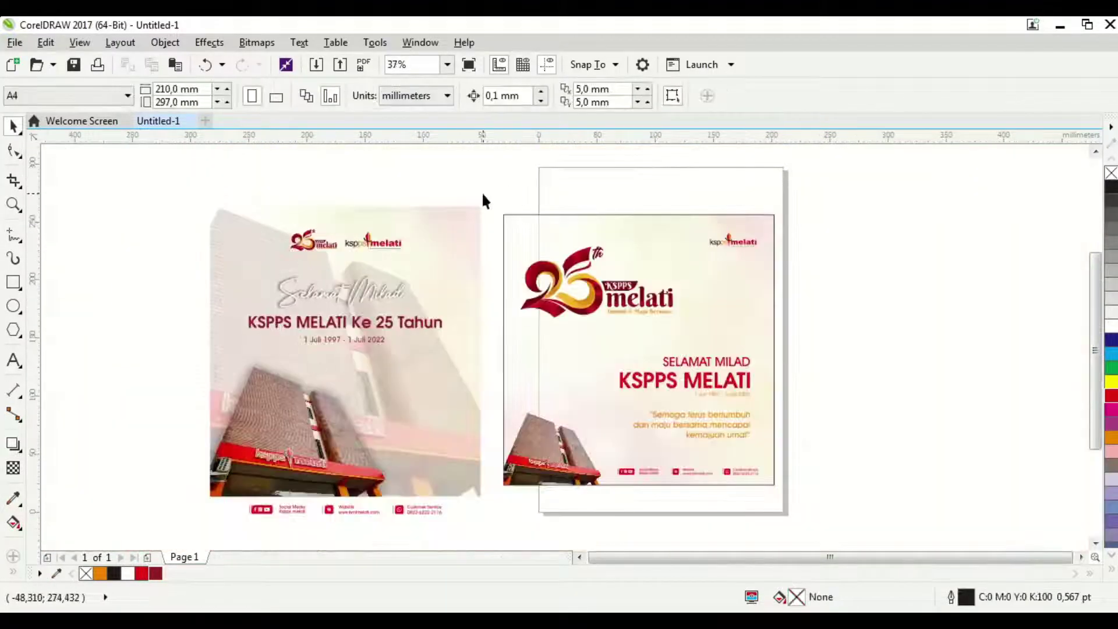
scroll(492, 200, "down", 1)
left_click_drag(495, 163, 842, 517)
key("Delete")
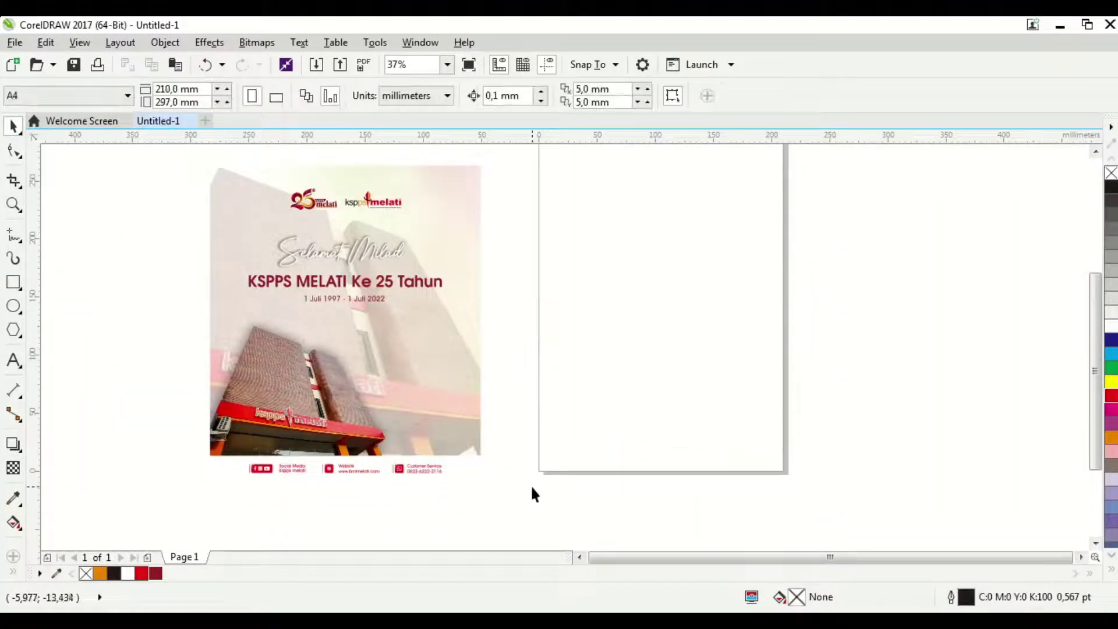
Preview the finished poster in full screen and copy a screenshot of the poster area to the clipboard
left_click_drag(532, 493, 183, 157)
key("shift+F2")
left_click(469, 64)
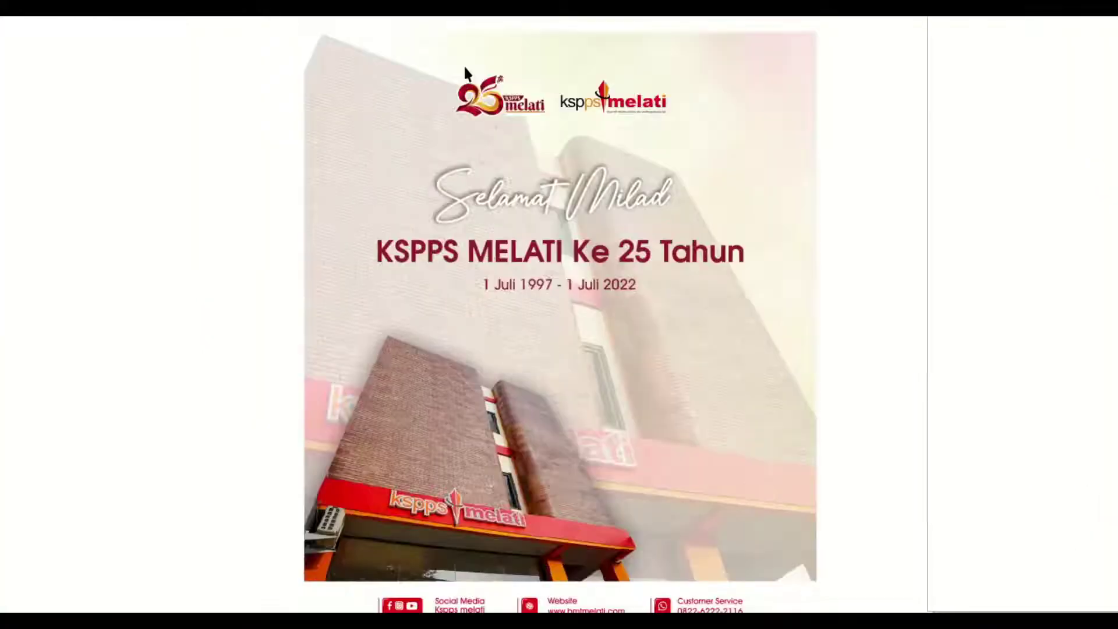
left_click(300, 41)
key("F9")
key("Print")
left_click_drag(301, 32, 819, 613)
key("ctrl+c")
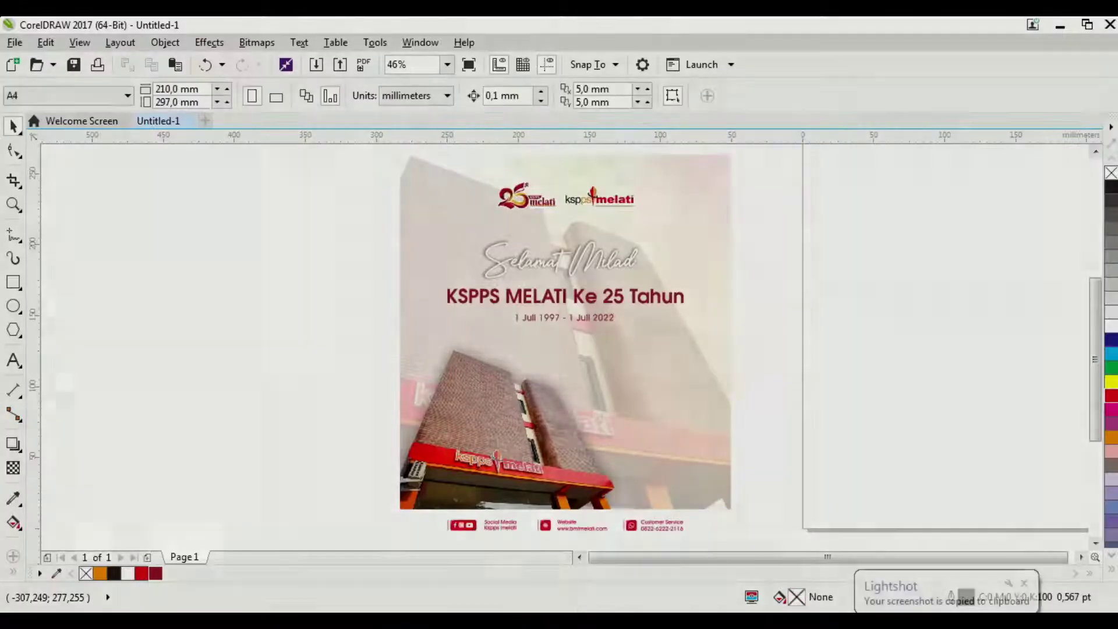